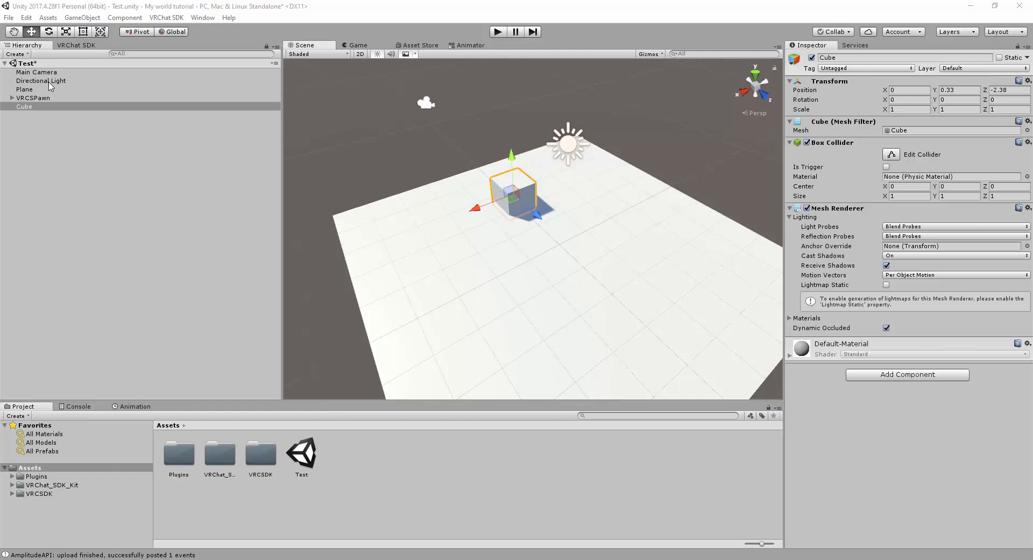
- Duplicate the cube twice with Ctrl+D into a row of four cubes along X
left_click(49, 109)
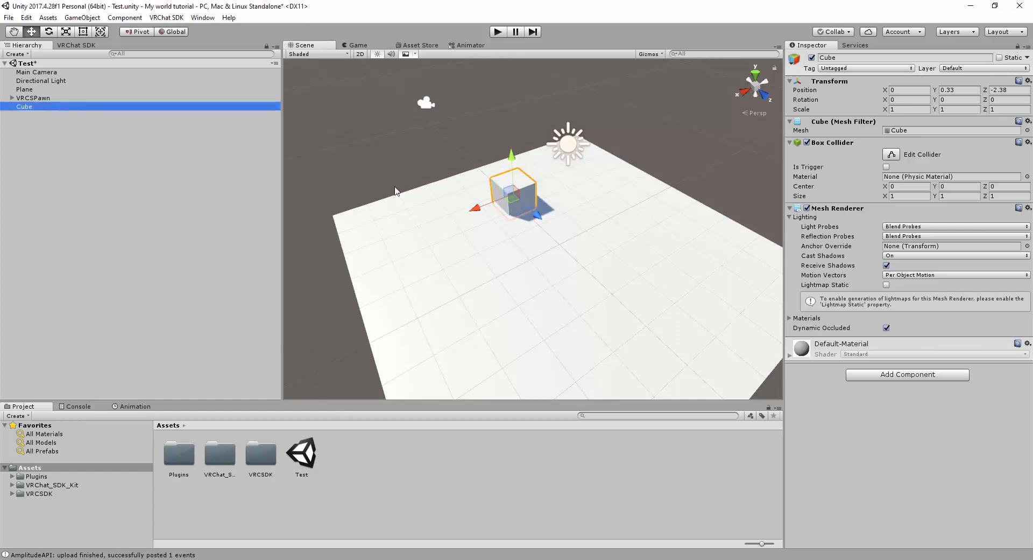
key("ctrl+d")
left_click_drag(473, 210, 352, 213)
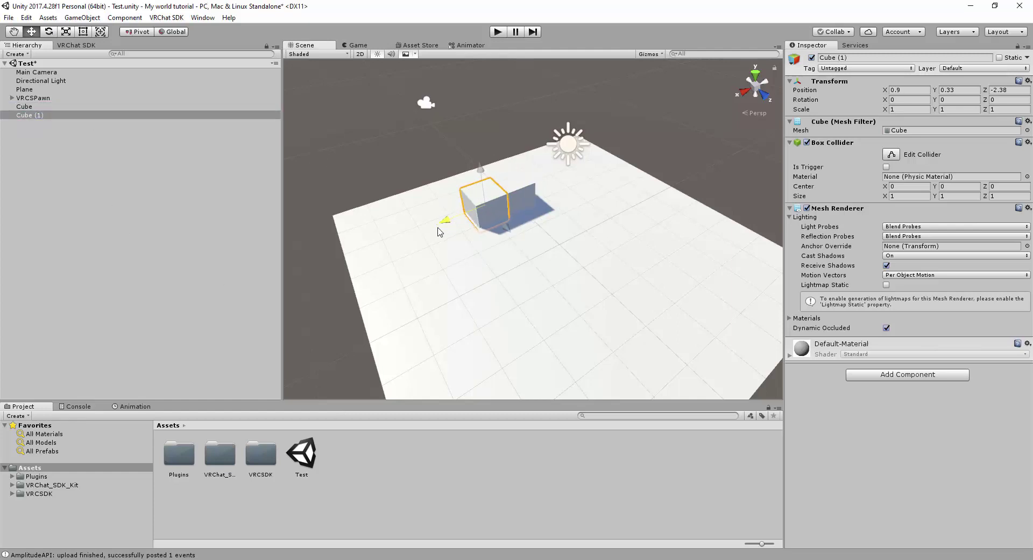
left_click(50, 109, "shift")
key("ctrl+d")
left_click_drag(445, 233, 527, 204)
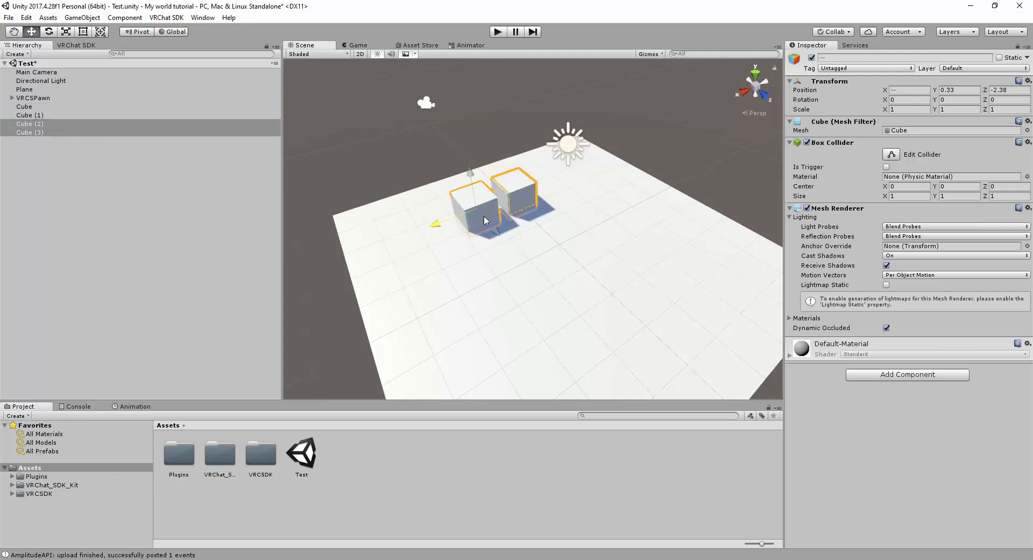
left_click(60, 108, "shift")
left_click_drag(516, 193, 485, 206)
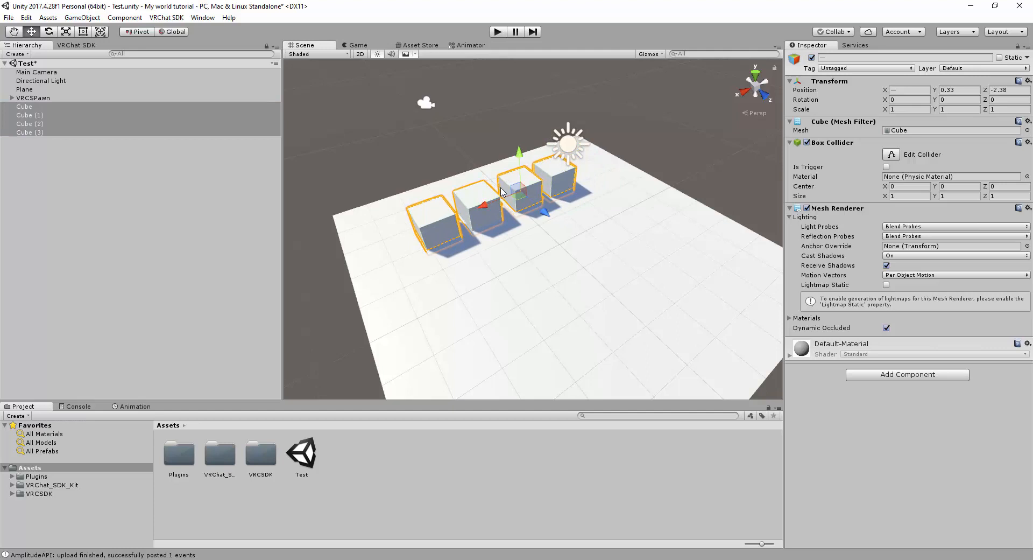
- Sink the two middle cubes, Cube and Cube (3), partway into the floor
left_click(50, 125)
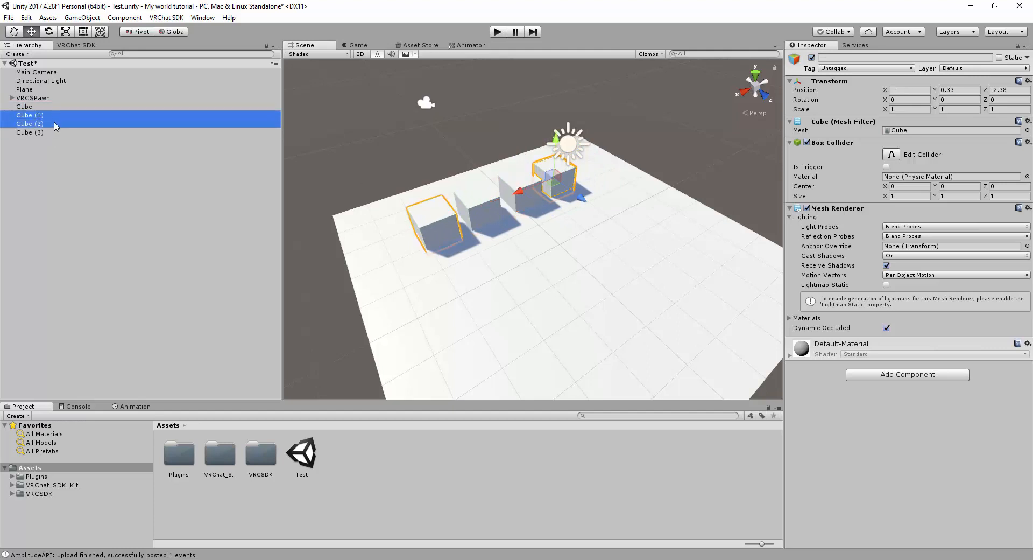
left_click(54, 133)
left_click(54, 107, "ctrl")
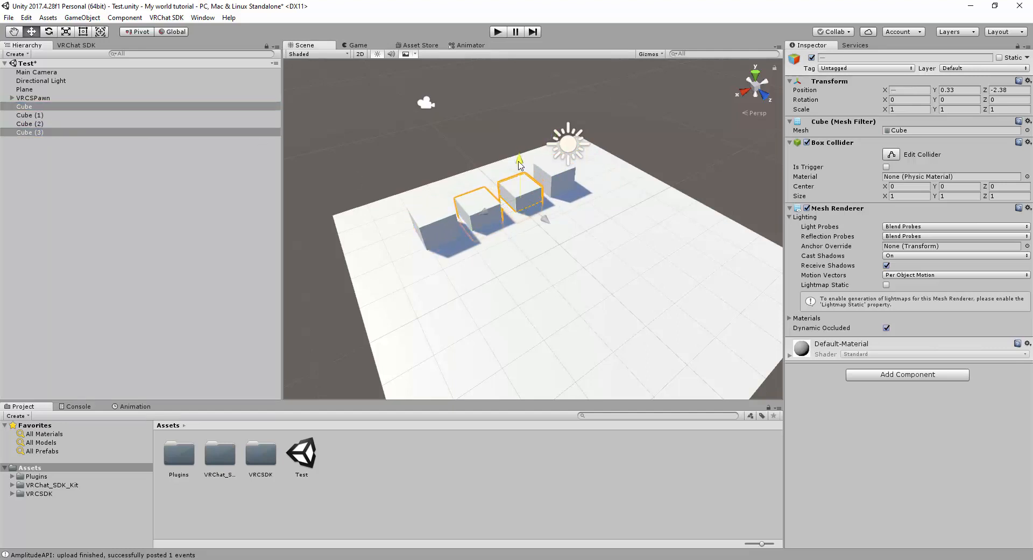
mouse_move(519, 164)
left_mouse_down()
mouse_move(521, 184)
mouse_move(454, 167)
mouse_move(437, 209)
mouse_move(355, 203)
left_mouse_up()
- Move Cube (2) out to the end of the row and inspect it up close
left_click(437, 209)
left_click(583, 209)
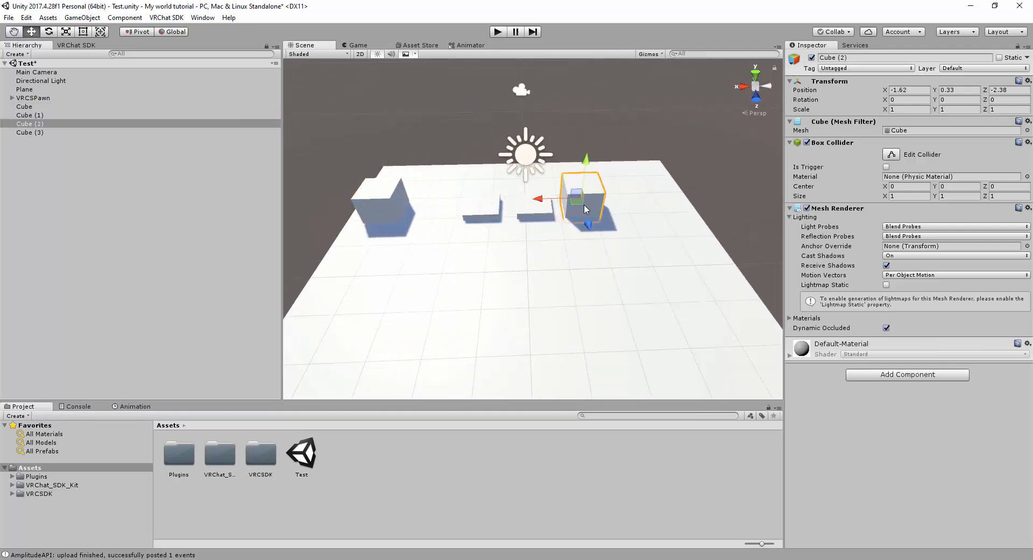
left_click_drag(583, 208, 655, 212)
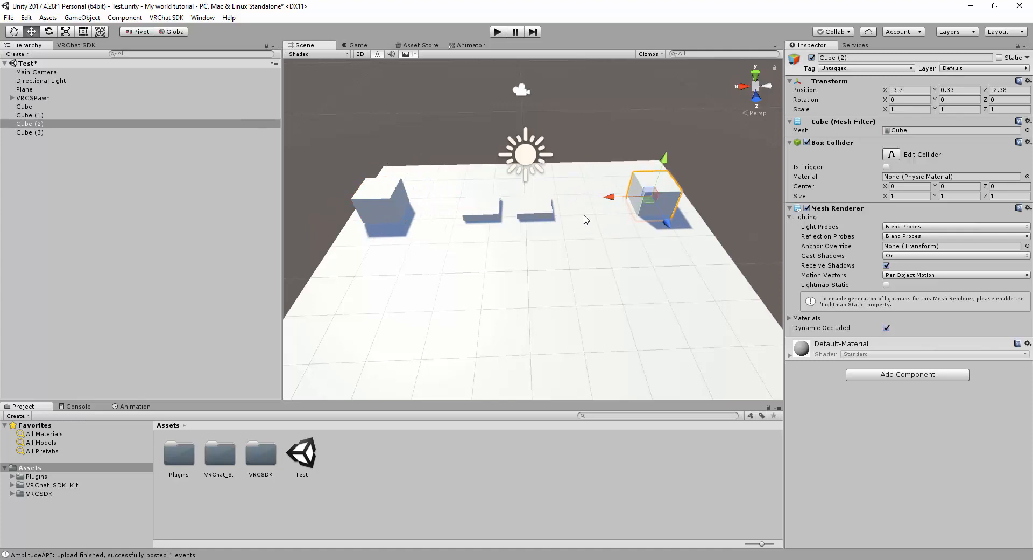
mouse_move(586, 219)
right_mouse_down()
mouse_move(715, 150)
mouse_move(601, 150)
right_mouse_up()
left_click_drag(601, 150, 603, 131)
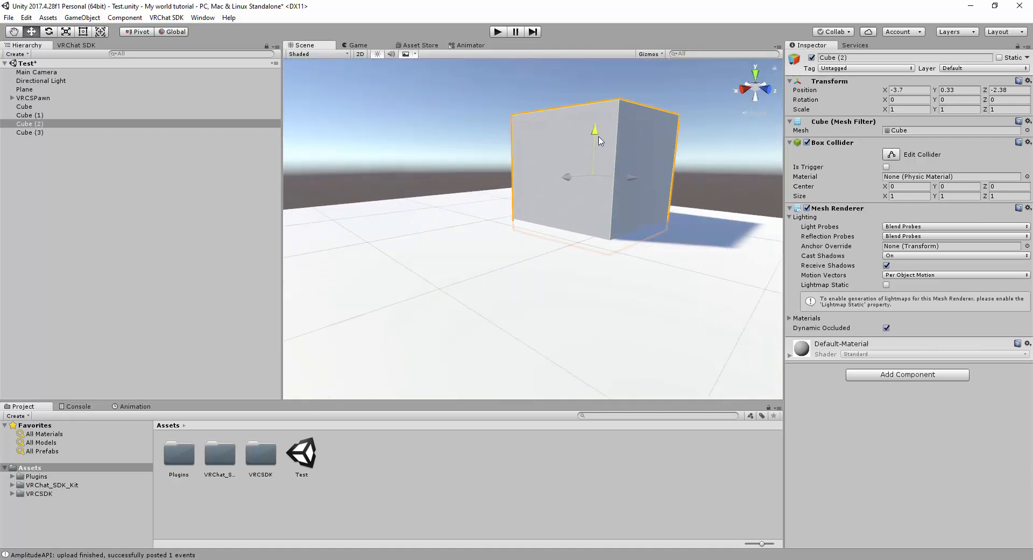
mouse_move(602, 131)
right_mouse_down()
mouse_move(634, 186)
mouse_move(486, 232)
mouse_move(489, 157)
right_mouse_up()
- Place a VRCMirror prefab in the scene, turned around to face the other way
left_click(440, 134)
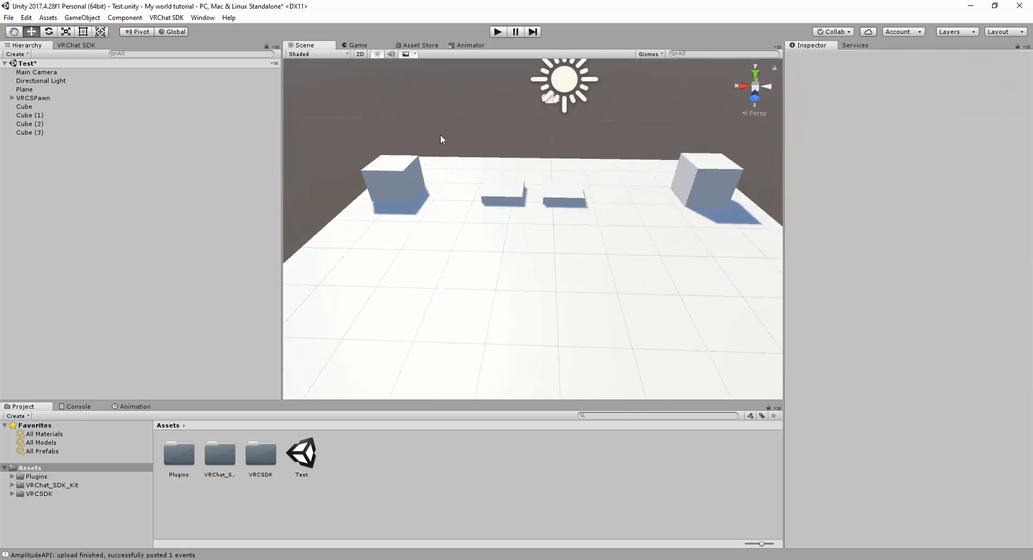
right_click_drag(440, 134, 436, 120)
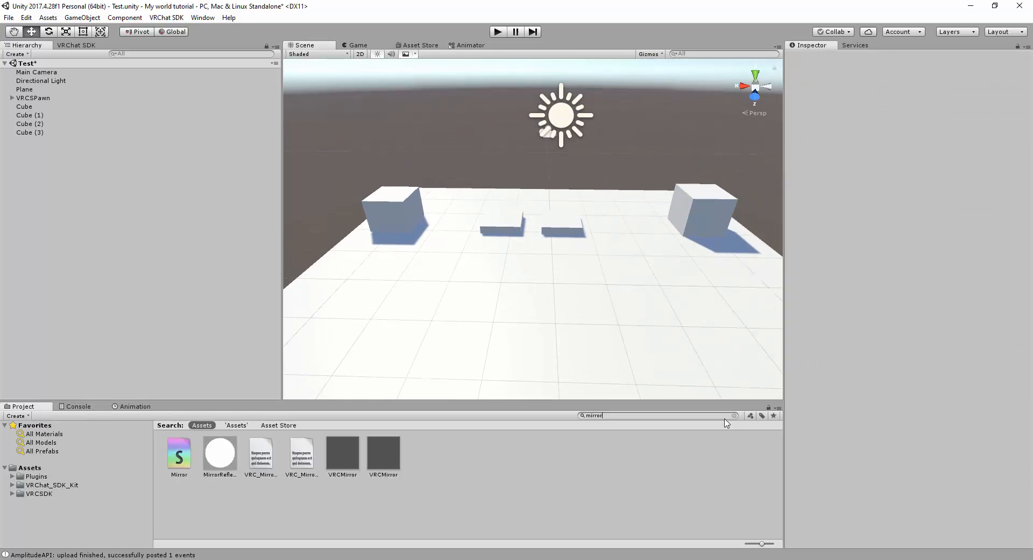
mouse_move(343, 470)
left_mouse_down()
mouse_move(470, 216)
mouse_move(428, 201)
mouse_move(433, 163)
left_mouse_up()
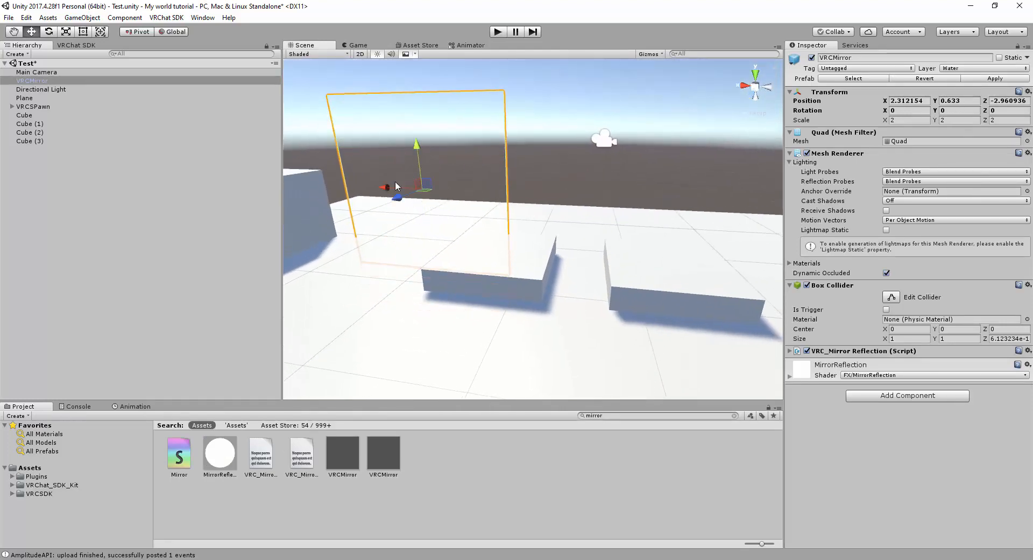
left_click(48, 31)
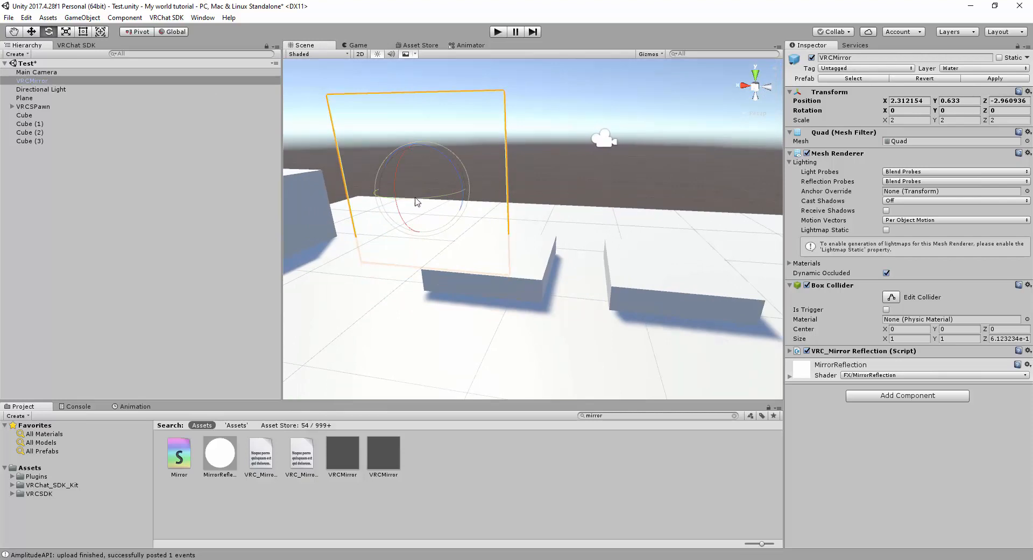
left_click_drag(416, 202, 715, 193)
left_click(30, 31)
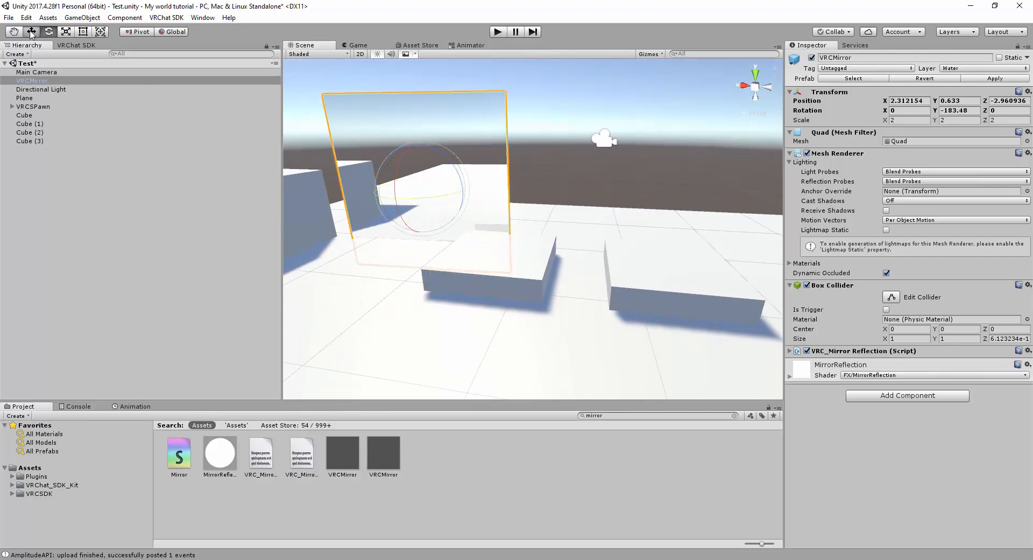
mouse_move(452, 201)
left_mouse_down("alt")
mouse_move(509, 203)
mouse_move(479, 185)
left_mouse_up("alt")
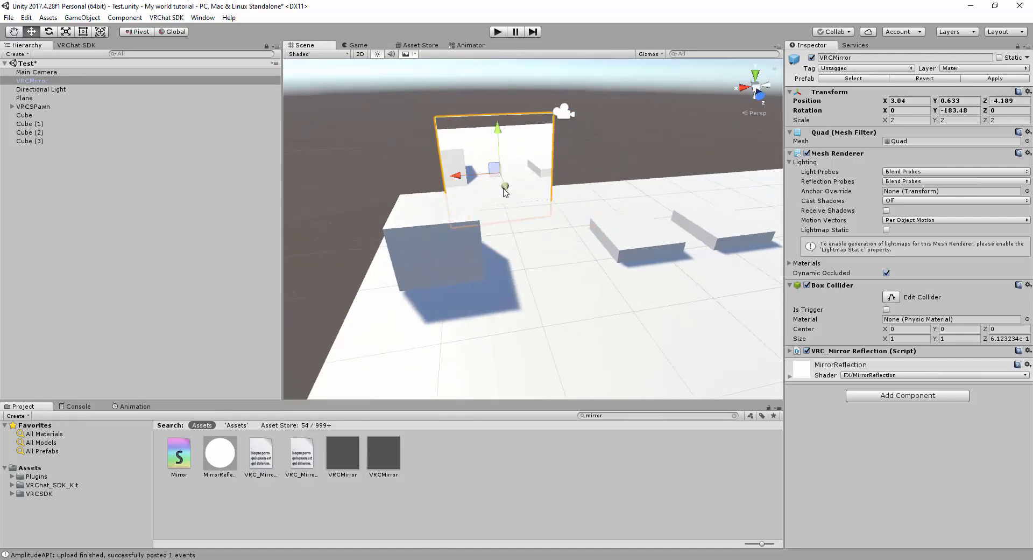
- Duplicate the mirror twice and spread the copies along the row
key("ctrl+d")
mouse_move(466, 179)
left_mouse_down()
mouse_move(638, 183)
mouse_move(665, 197)
mouse_move(631, 202)
left_mouse_up()
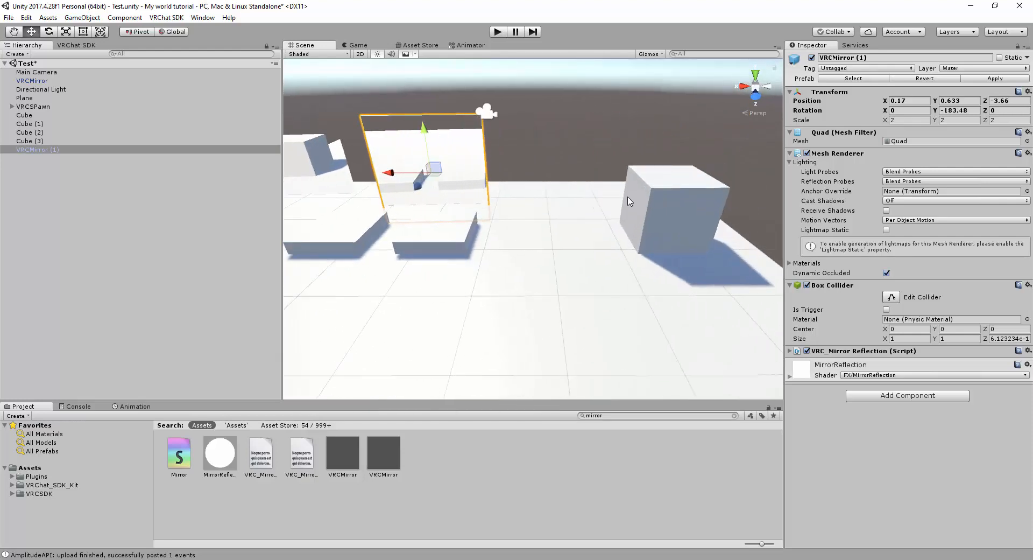
key("ctrl+d")
mouse_move(416, 183)
left_mouse_down()
mouse_move(539, 181)
mouse_move(759, 131)
mouse_move(452, 194)
left_mouse_up()
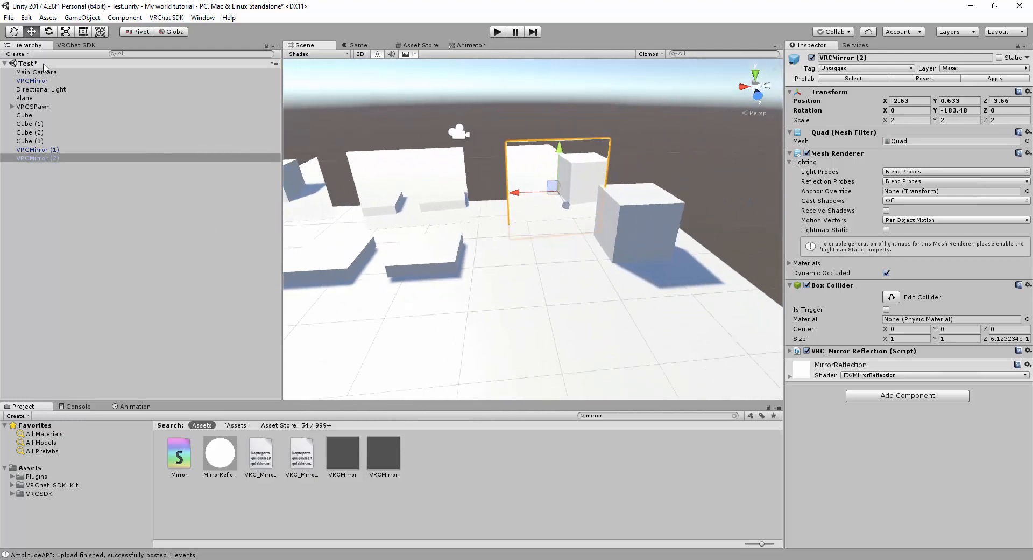
left_click_drag(35, 81, 47, 145)
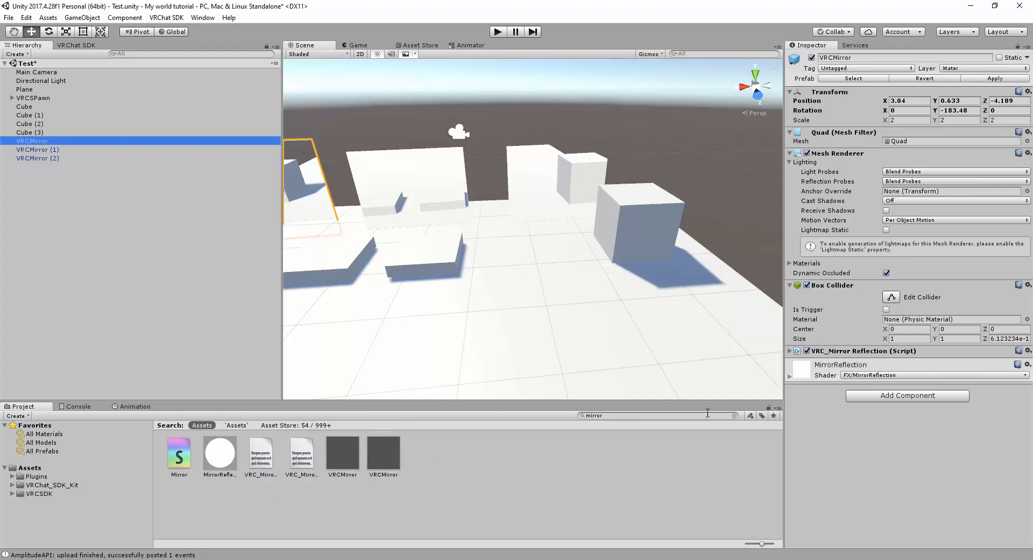
- Clear the Project search and save the Test scene via File > Save Scenes
left_click(735, 415)
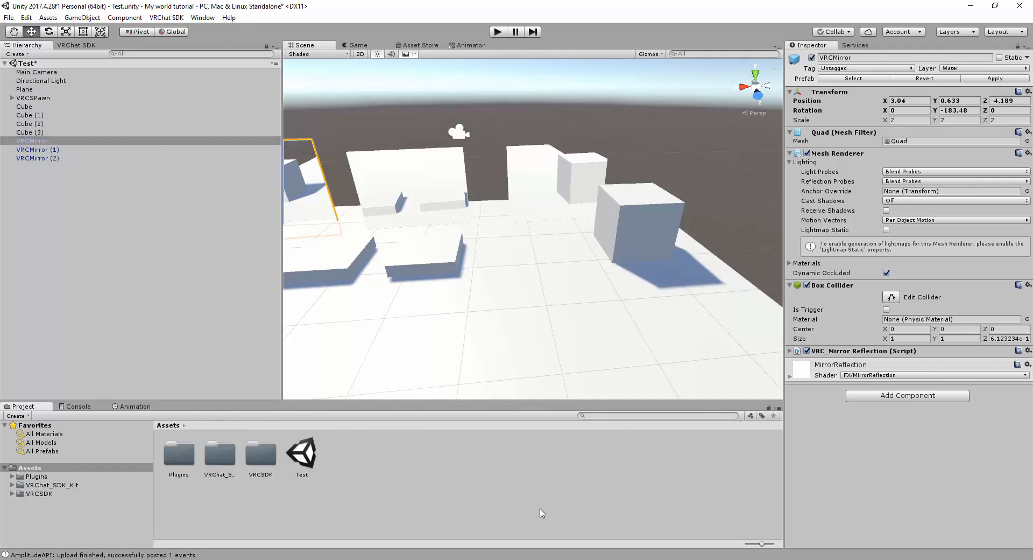
left_click(10, 16)
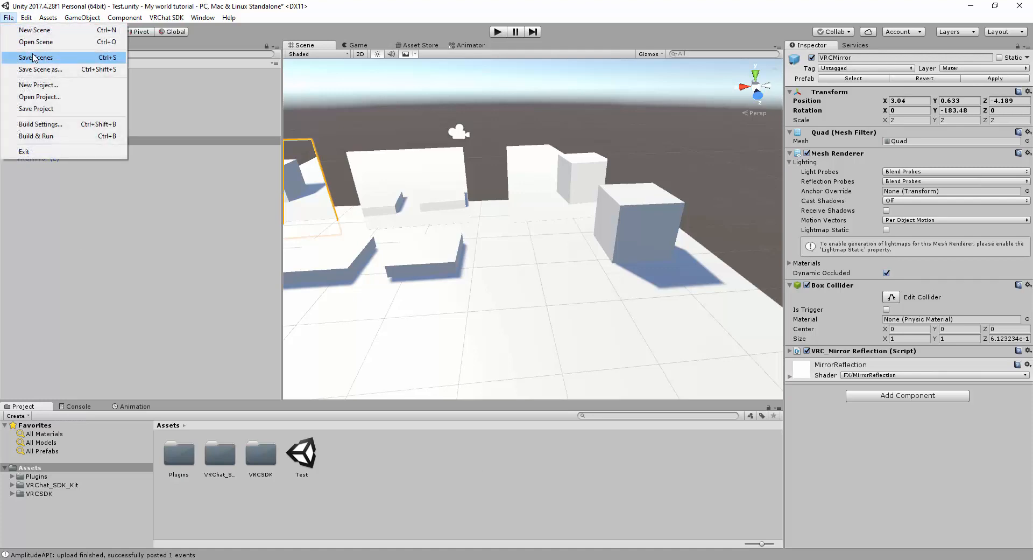
left_click(41, 57)
mouse_move(541, 218)
left_mouse_down("alt")
mouse_move(501, 195)
mouse_move(520, 198)
left_mouse_up("alt")
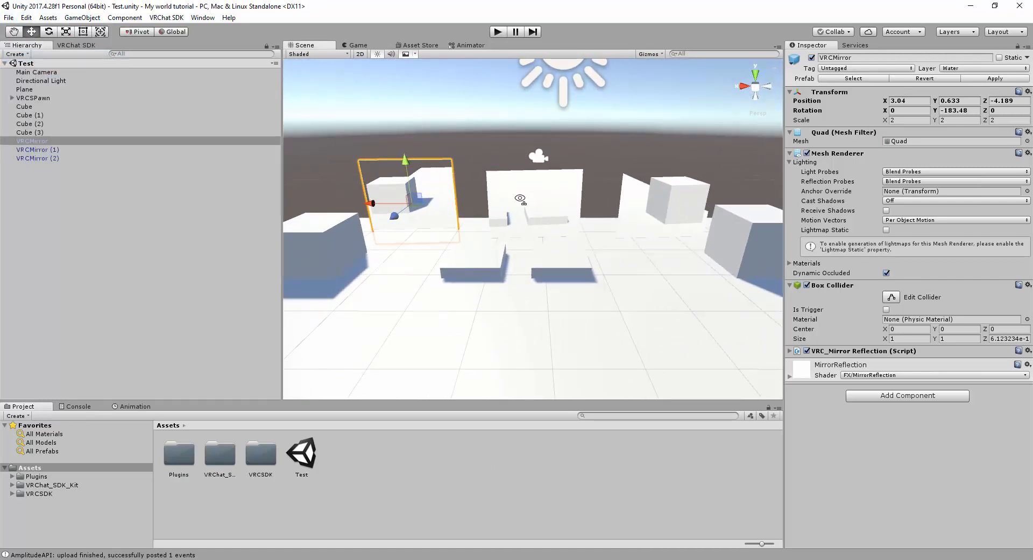
- Select all four cubes and add a VRC_Trigger component to them
left_click(331, 255)
left_click(477, 262, "shift")
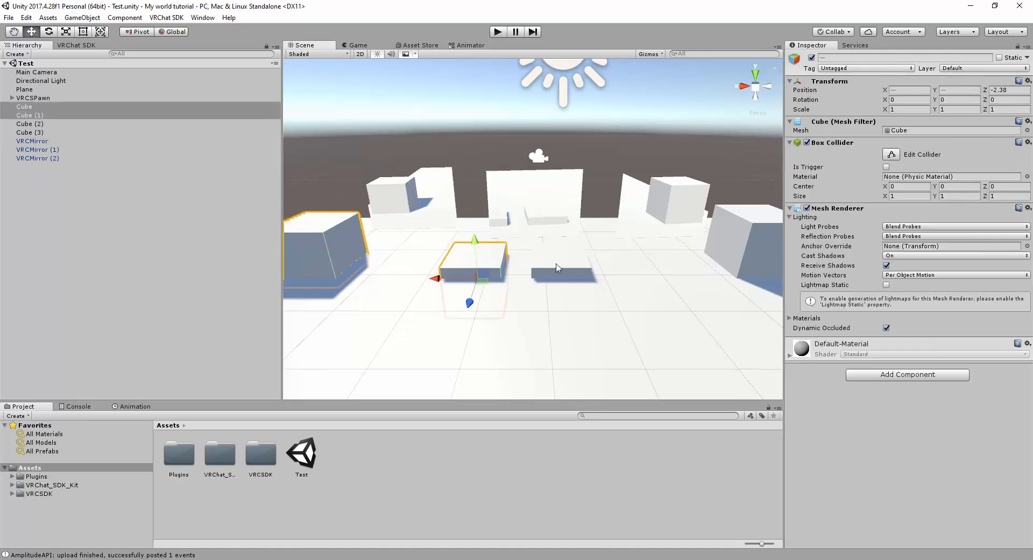
left_click(559, 269, "shift")
left_click(749, 258, "shift")
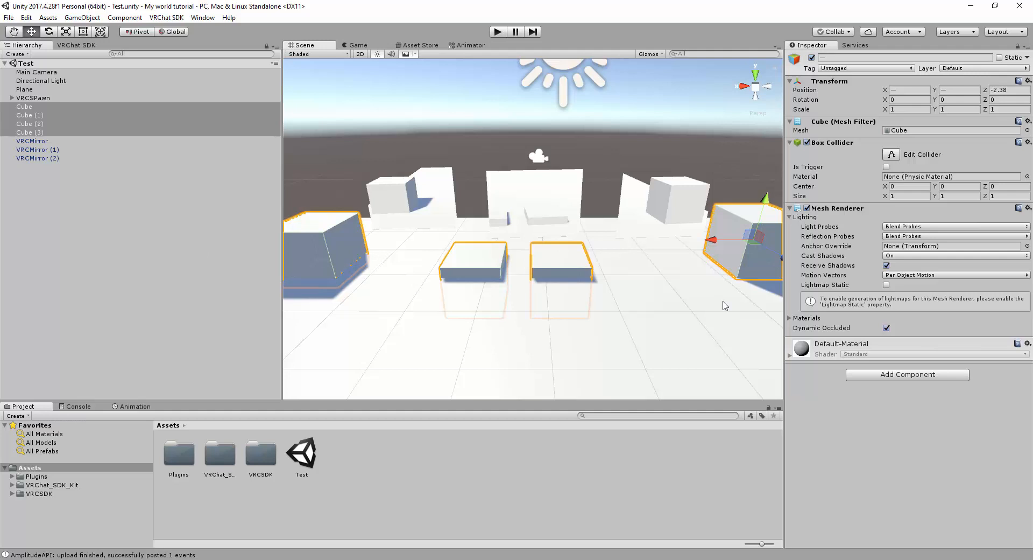
left_click(925, 375)
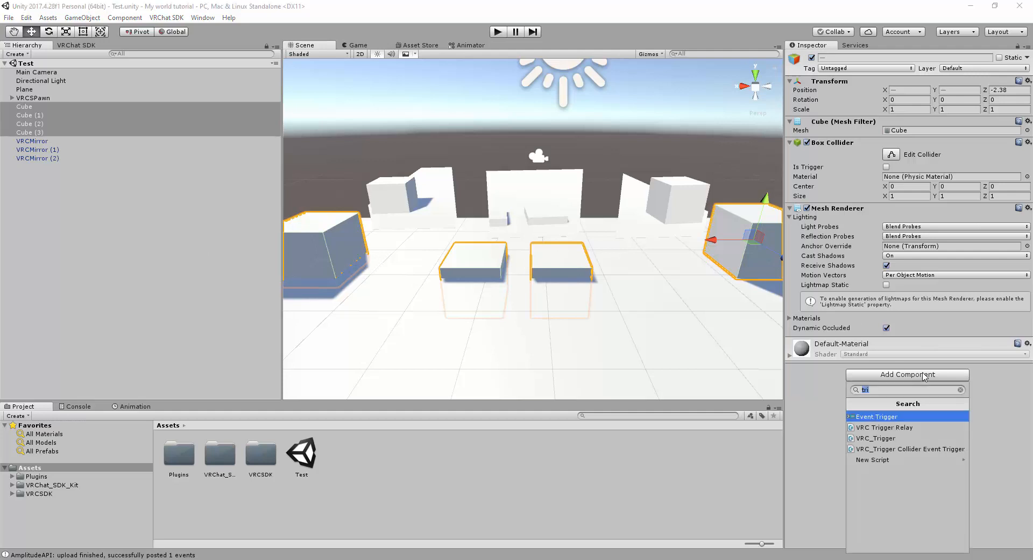
left_click(894, 440)
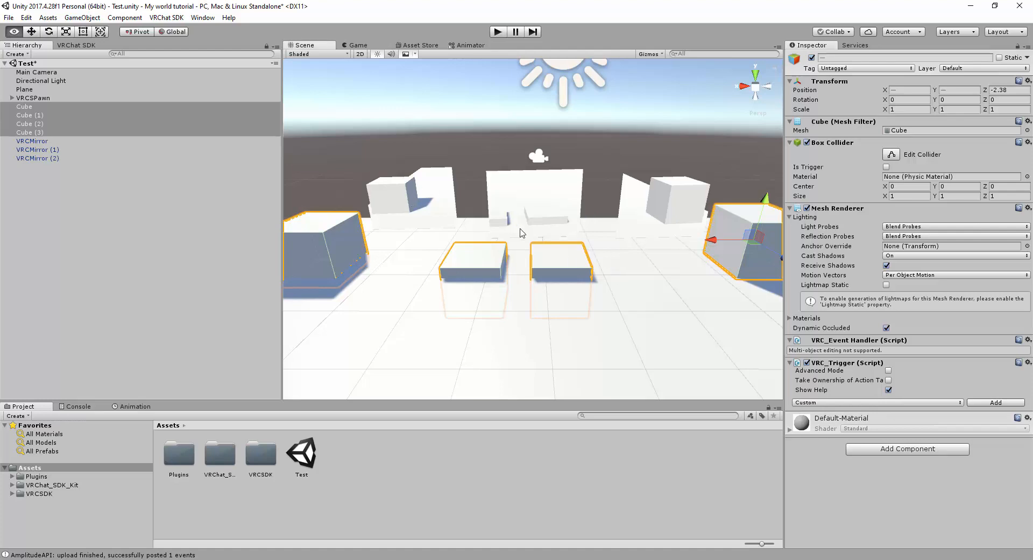
- Enable Advanced Mode and add an OnInteract trigger event to the cubes
mouse_move(521, 231)
left_mouse_down("alt")
mouse_move(538, 235)
mouse_move(578, 214)
left_mouse_up("alt")
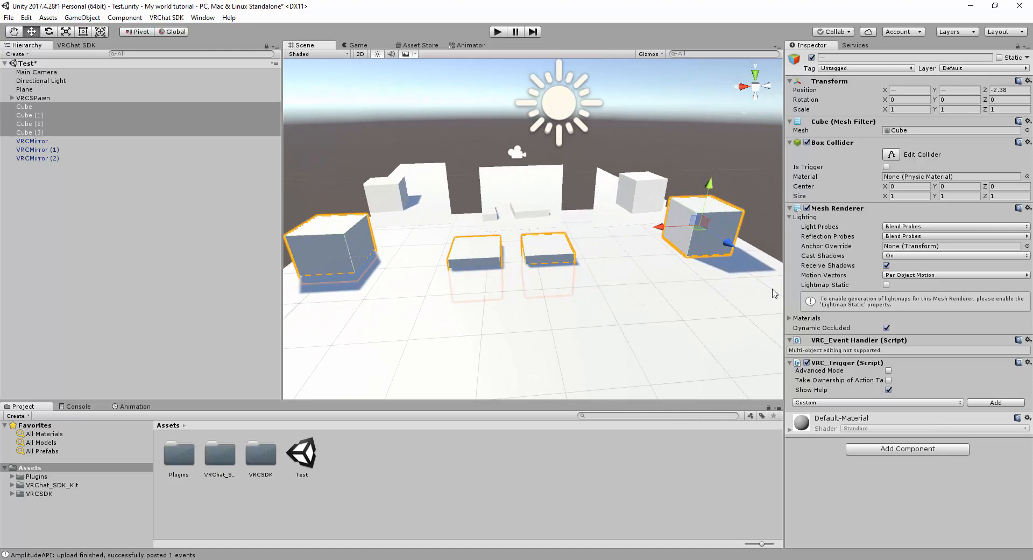
left_click(888, 370)
left_click(849, 403)
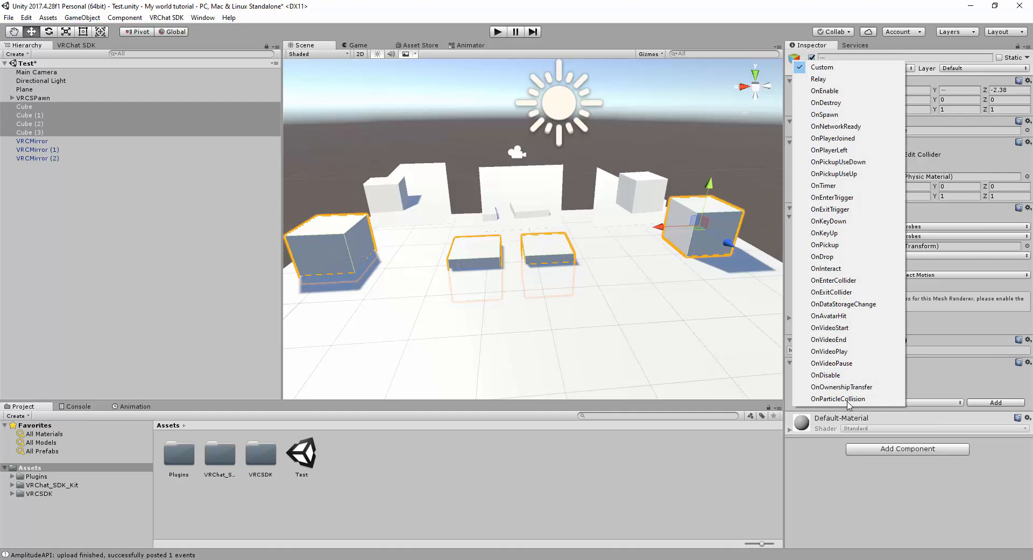
left_click(851, 269)
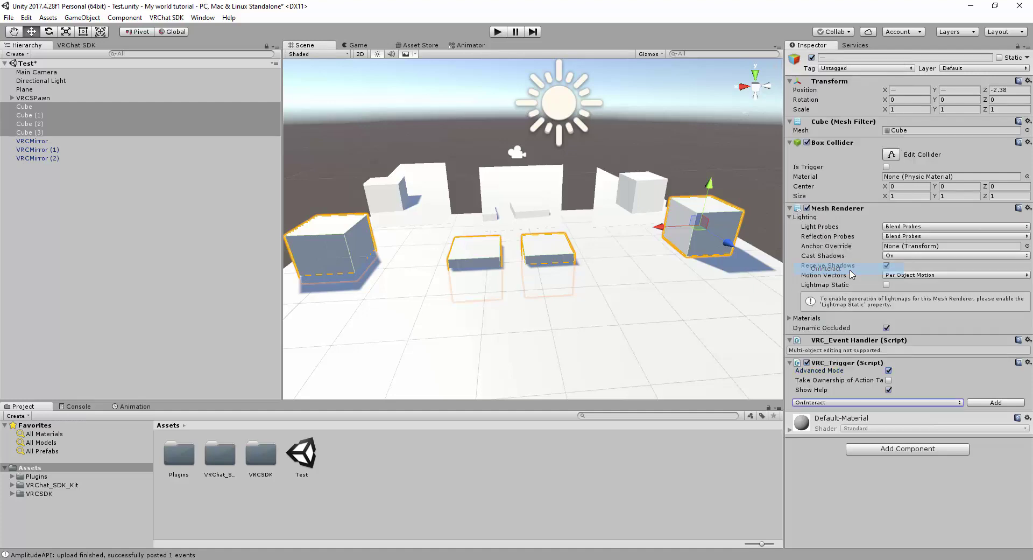
left_click(973, 404)
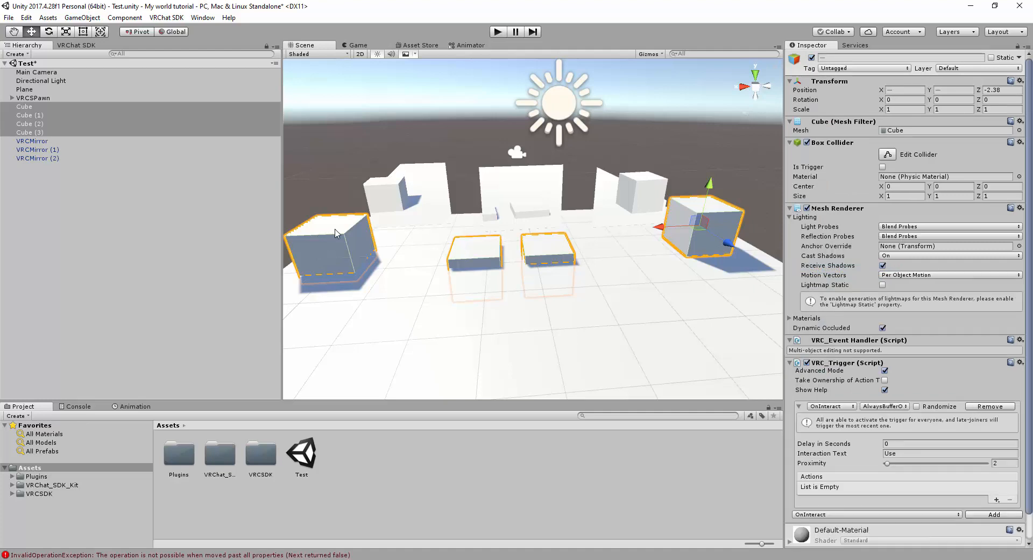
- Disable the Mesh Renderer on Cube and Cube (3) so they become invisible
left_click(566, 256)
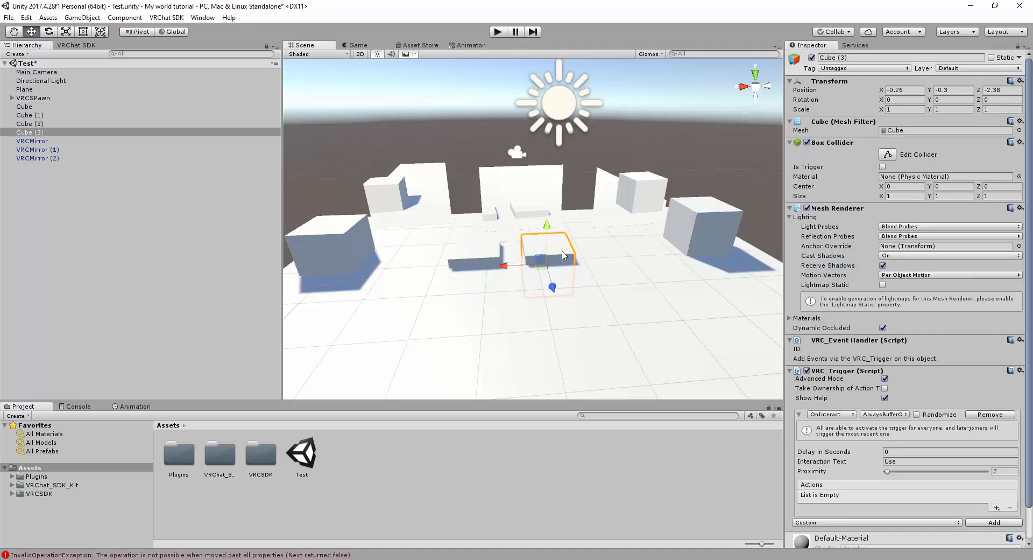
left_click(496, 252, "shift")
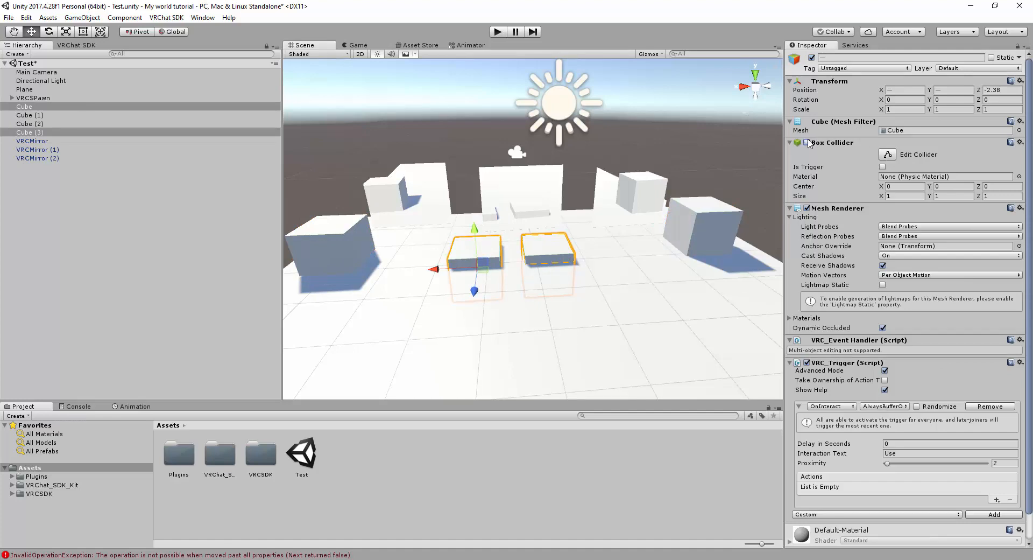
left_click(806, 208)
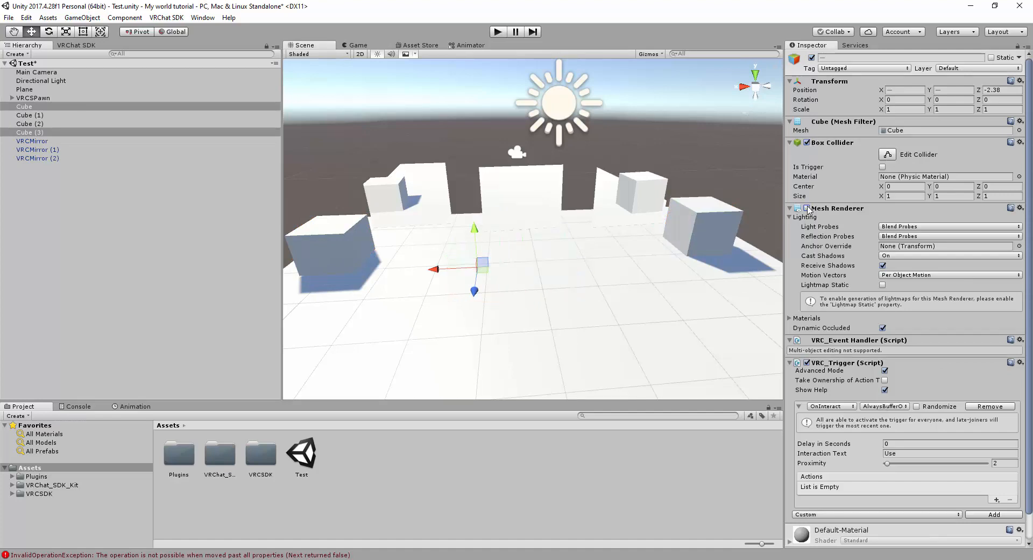
mouse_move(549, 290)
left_mouse_down("alt")
mouse_move(489, 199)
mouse_move(573, 267)
left_mouse_up("alt")
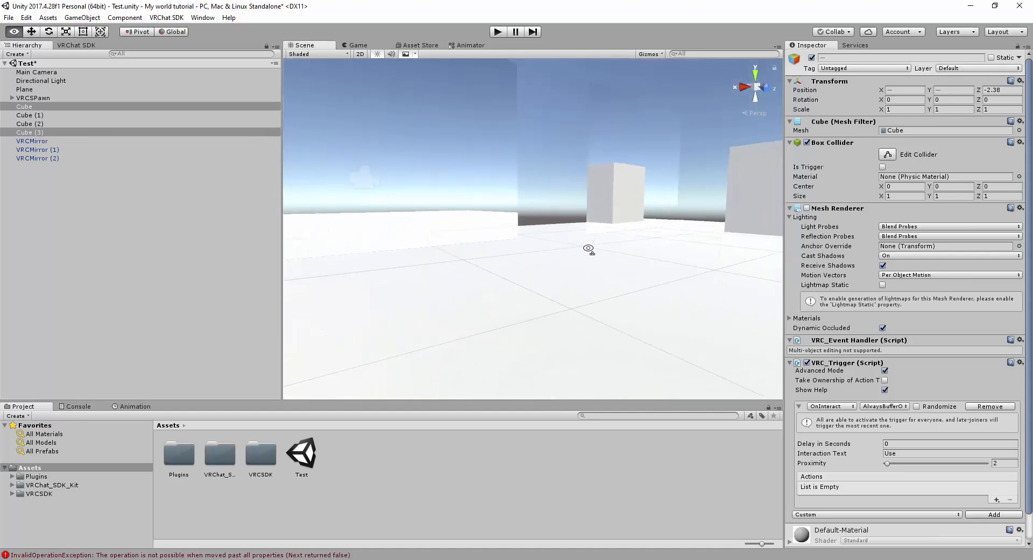
mouse_move(572, 267)
left_mouse_down("alt")
mouse_move(585, 238)
mouse_move(526, 247)
mouse_move(535, 293)
mouse_move(544, 247)
mouse_move(573, 321)
mouse_move(560, 286)
left_mouse_up("alt")
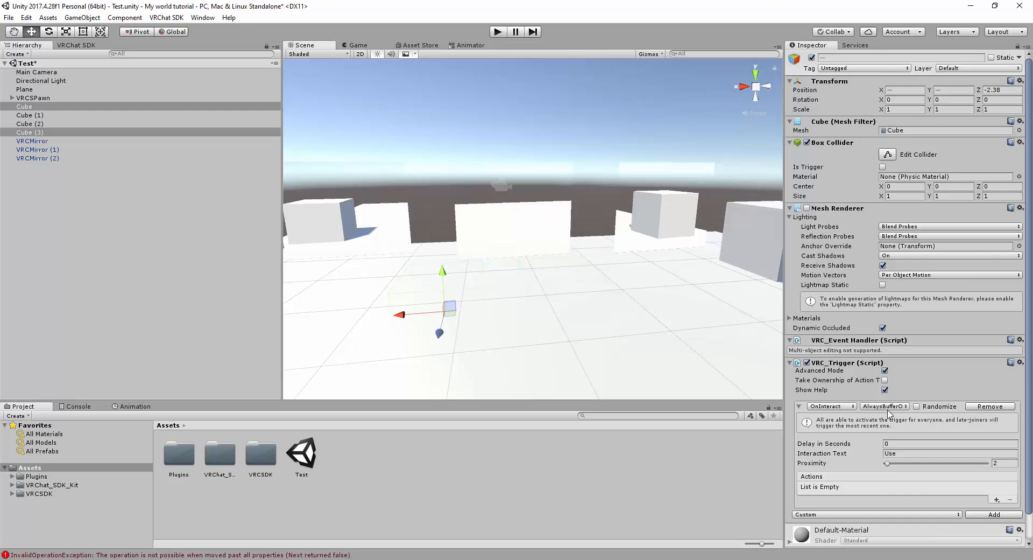
- Change the flat cubes' trigger to OnAvatarHit, Local broadcast, with a SetGameObjectActive action
left_click(840, 406)
left_click(886, 319)
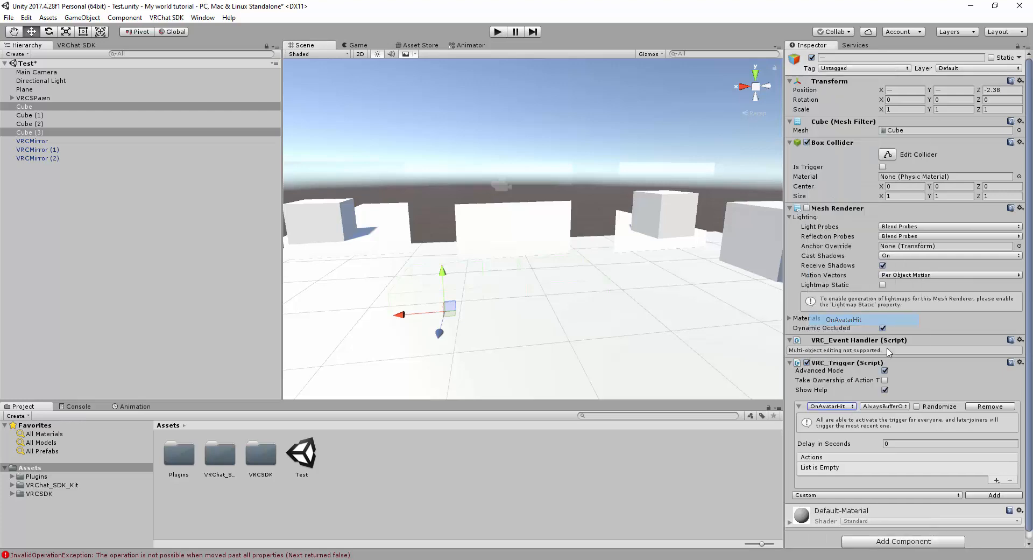
left_click(885, 406)
left_click(886, 440)
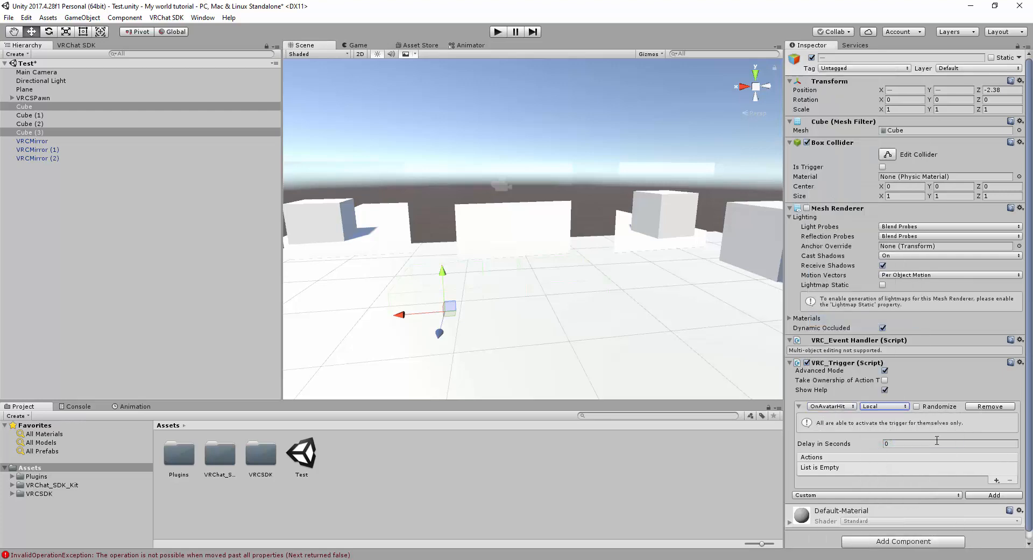
left_click(997, 480)
mouse_move(969, 486)
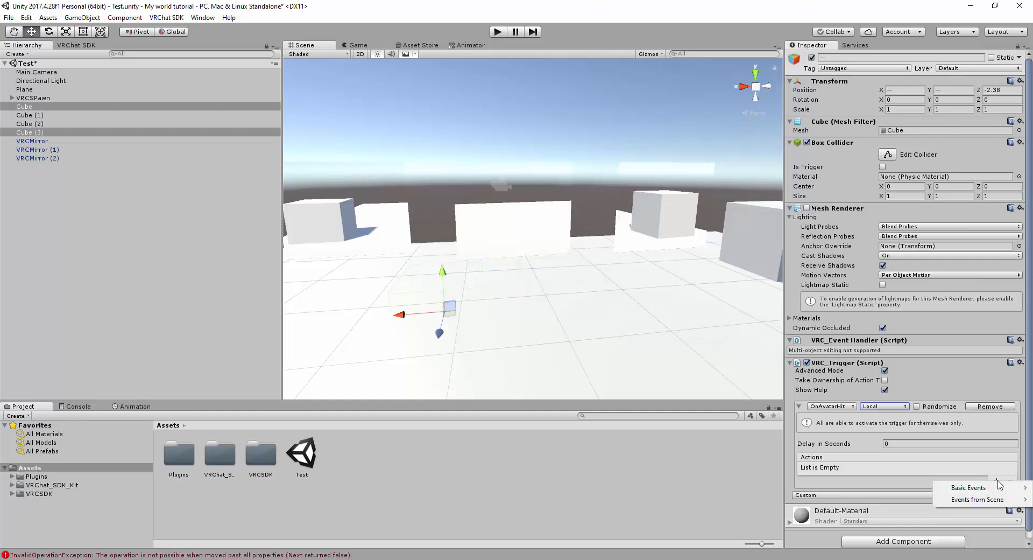
left_click(851, 383)
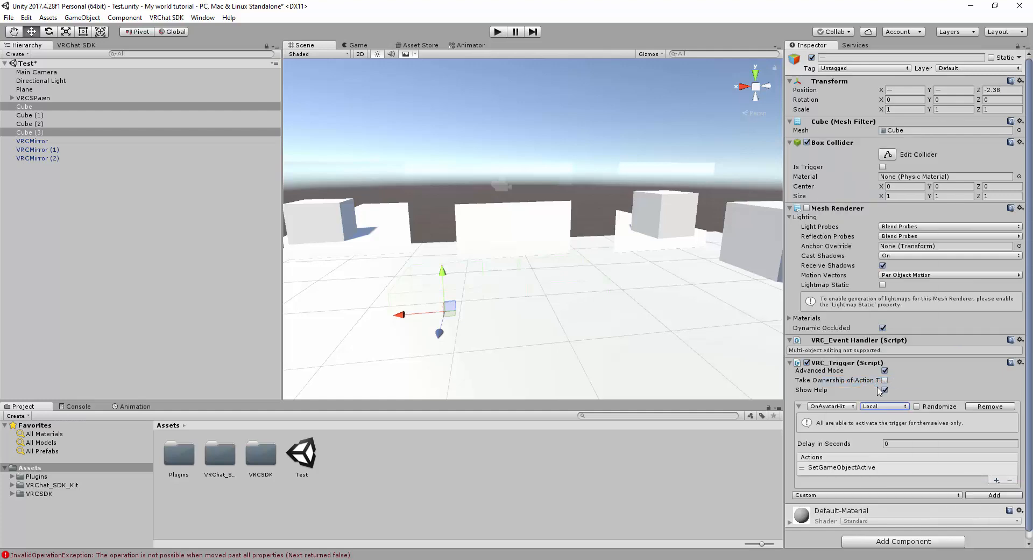
left_click(893, 471)
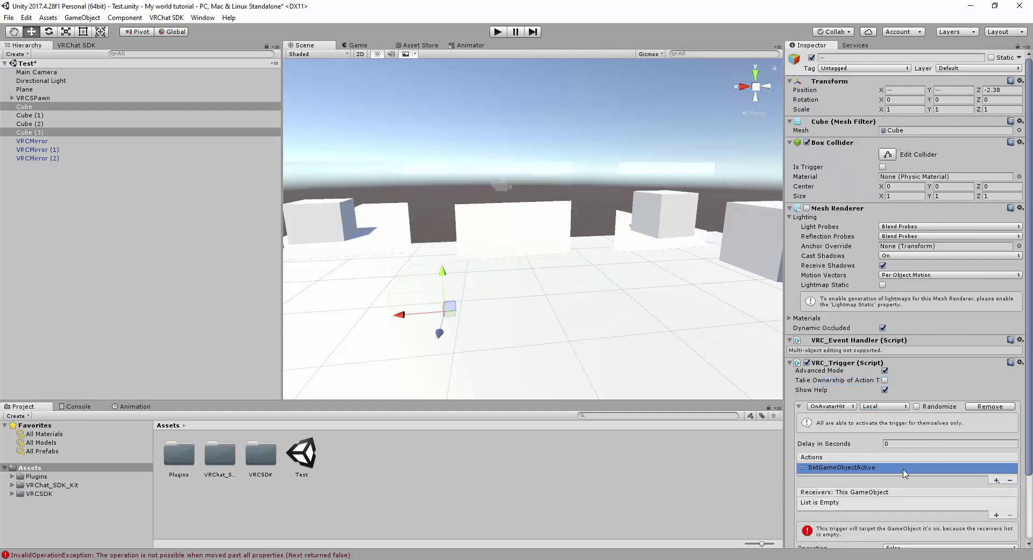
left_click(996, 515)
- Set VRCMirror (1) as the action's receiver with Operation True
left_click(537, 216, "shift")
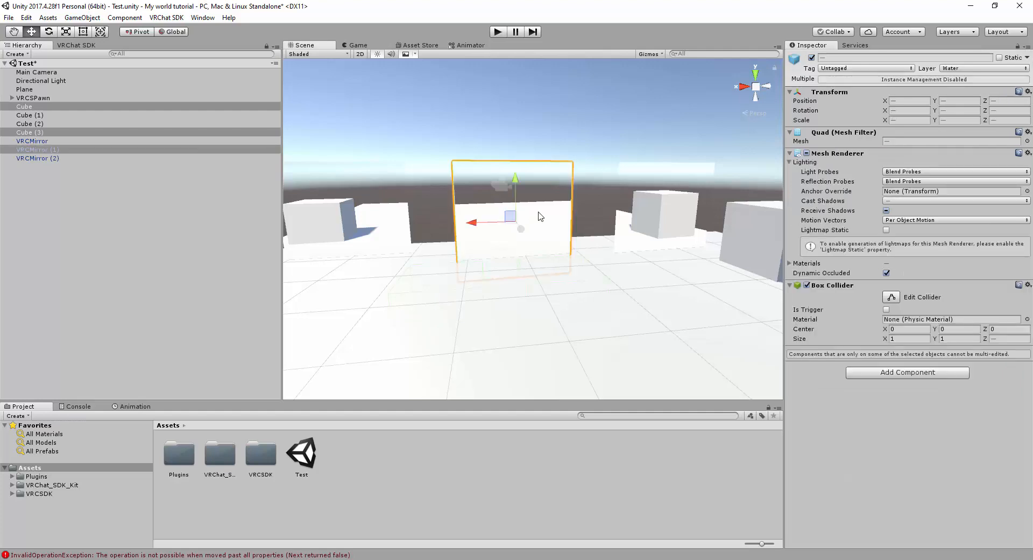
left_click(544, 215, "shift")
left_click(885, 468)
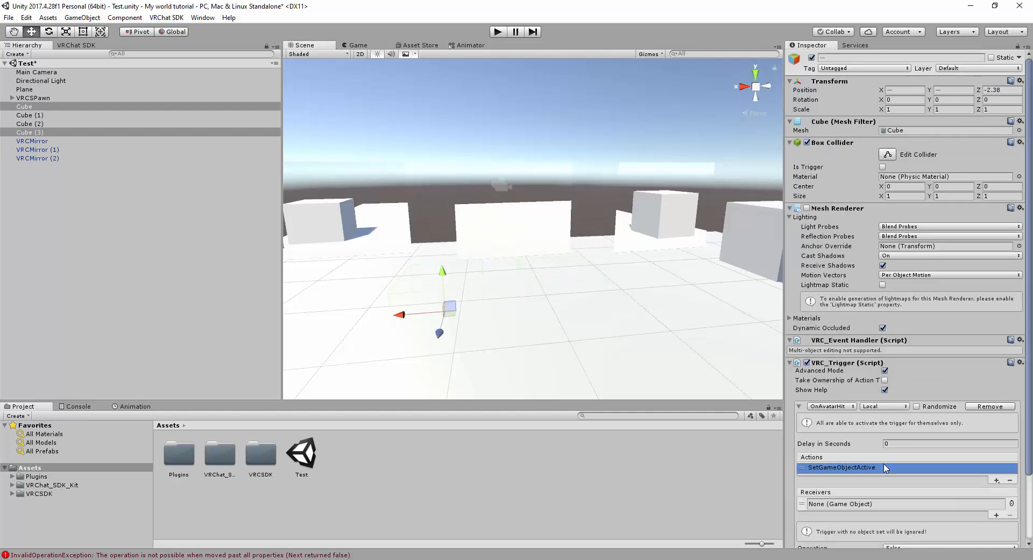
left_click_drag(37, 133, 842, 506)
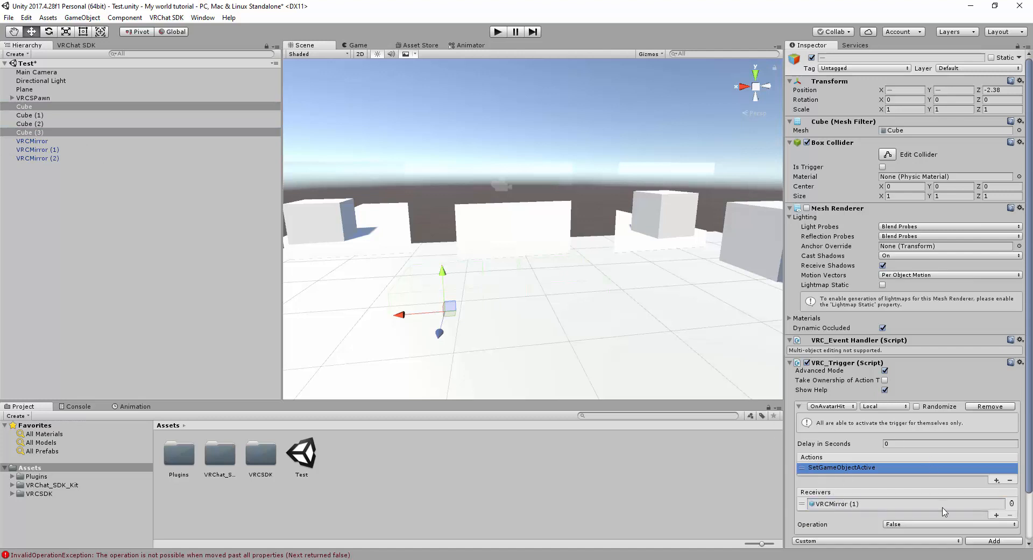
left_click(924, 527)
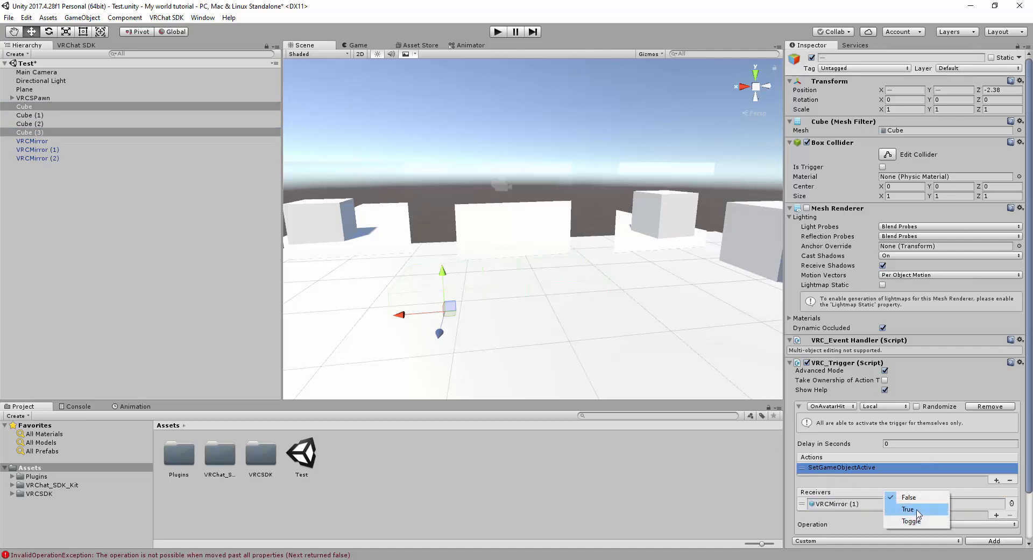
left_click(917, 511)
- Set Cube's action Operation to False so it switches the mirror off
left_click(36, 107)
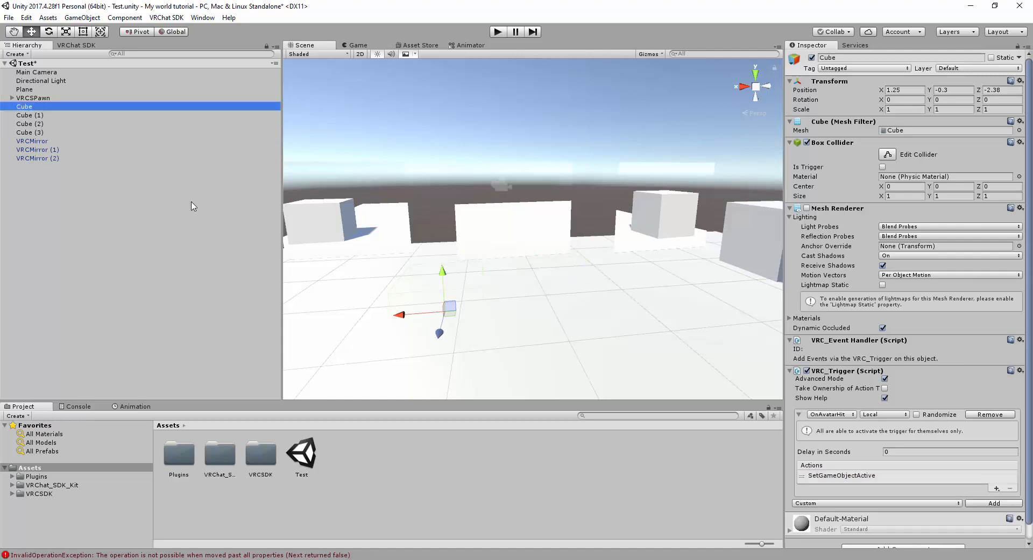
left_click(880, 475)
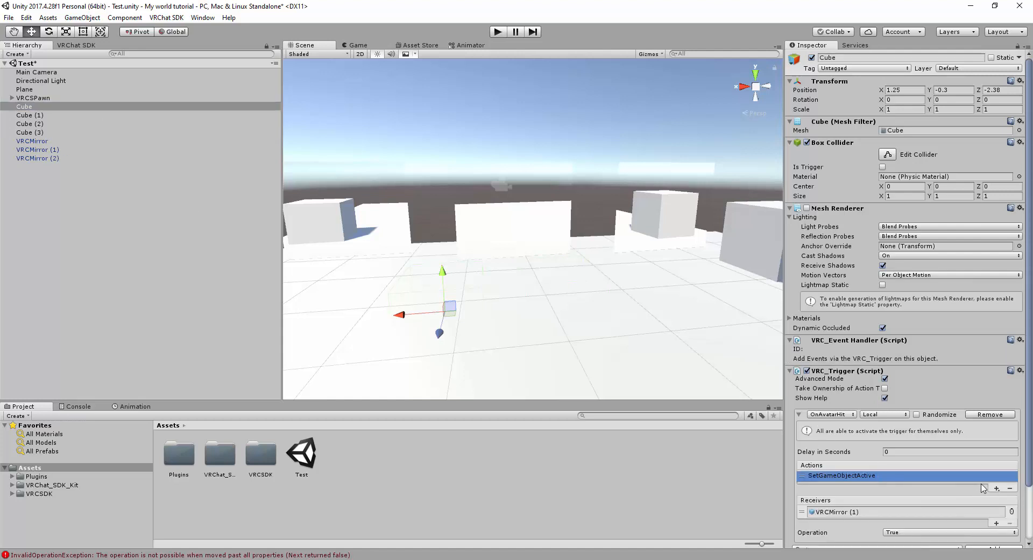
left_click(947, 530)
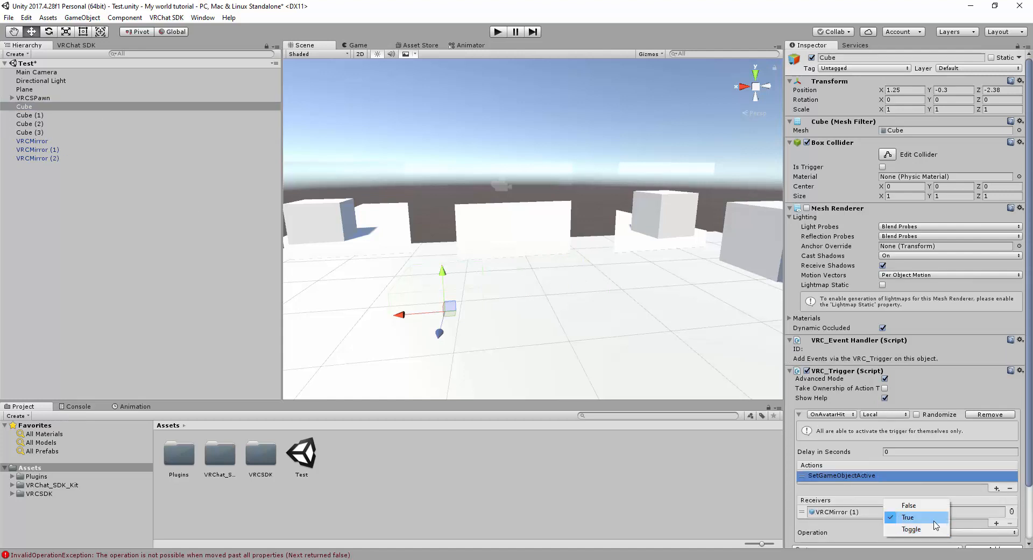
left_click(920, 501)
mouse_move(452, 304)
left_mouse_down("alt")
mouse_move(412, 361)
mouse_move(323, 234)
left_mouse_up("alt")
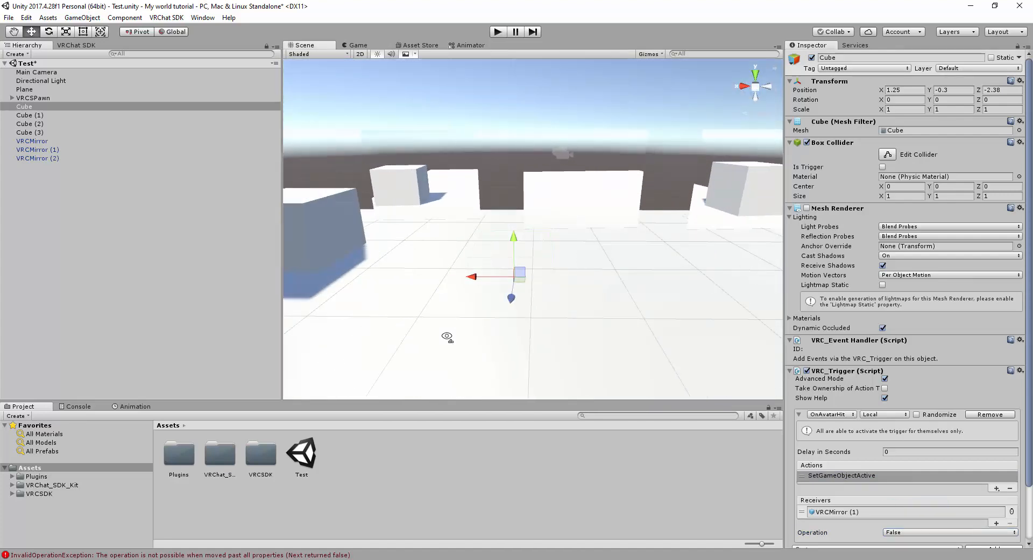
- Give Cube (1) a SetGameObjectActive action and make its trigger Local
left_click(318, 228)
key("f")
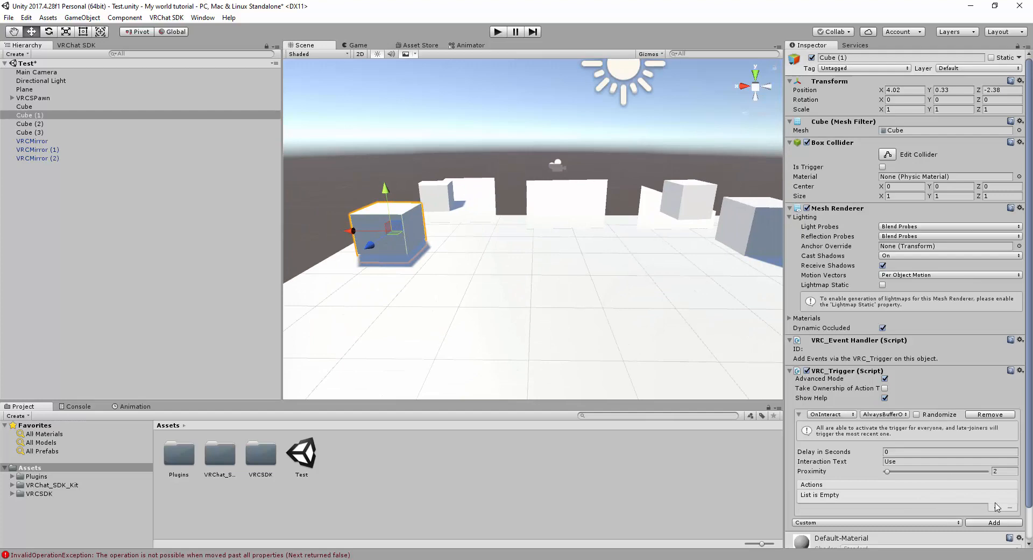
left_click(996, 507)
mouse_move(973, 509)
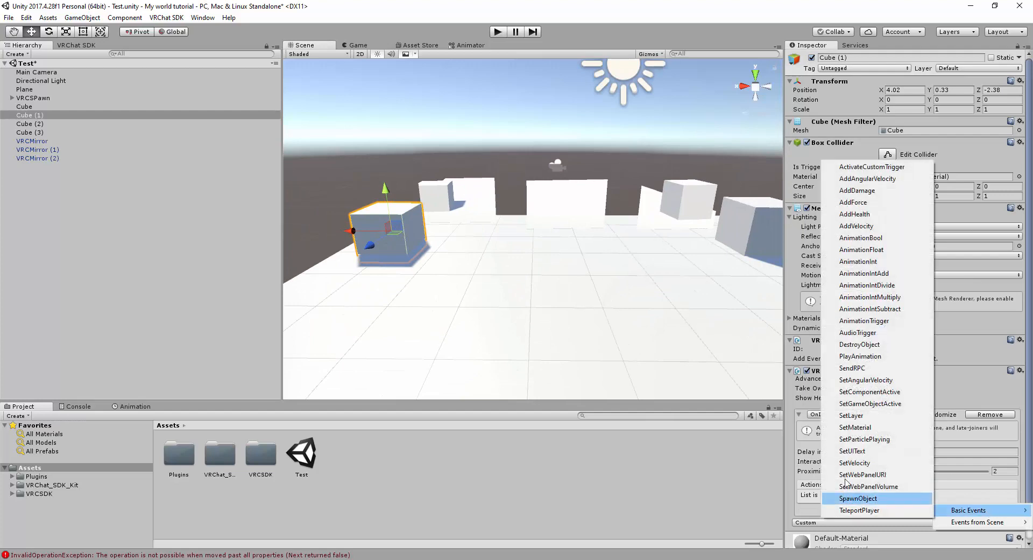
left_click(855, 406)
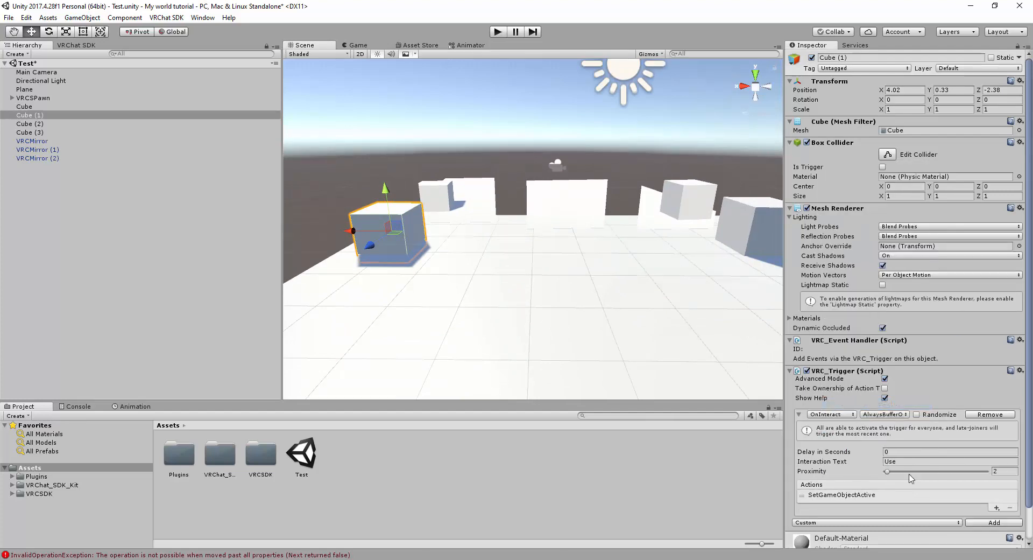
left_click(876, 418)
left_click(888, 452)
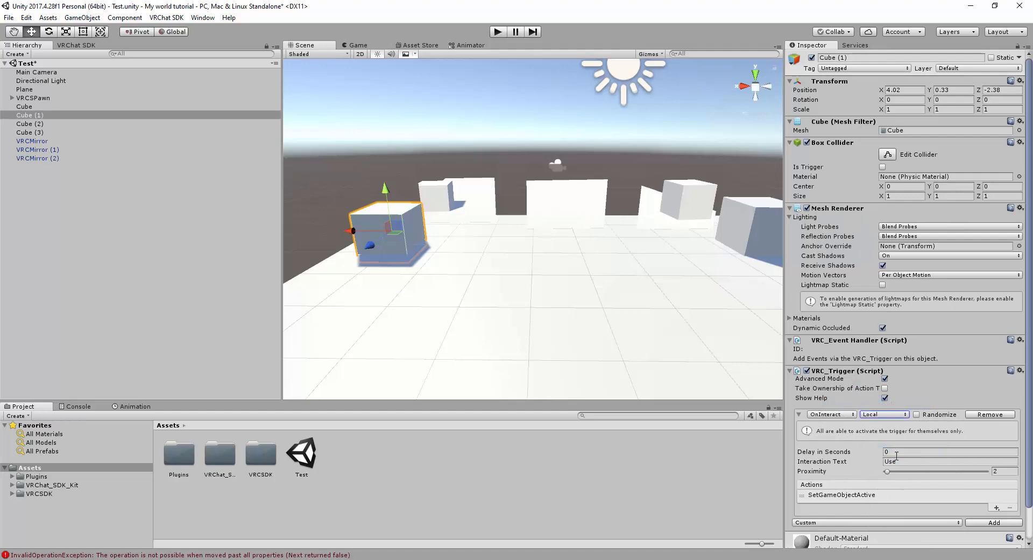
left_click(941, 498)
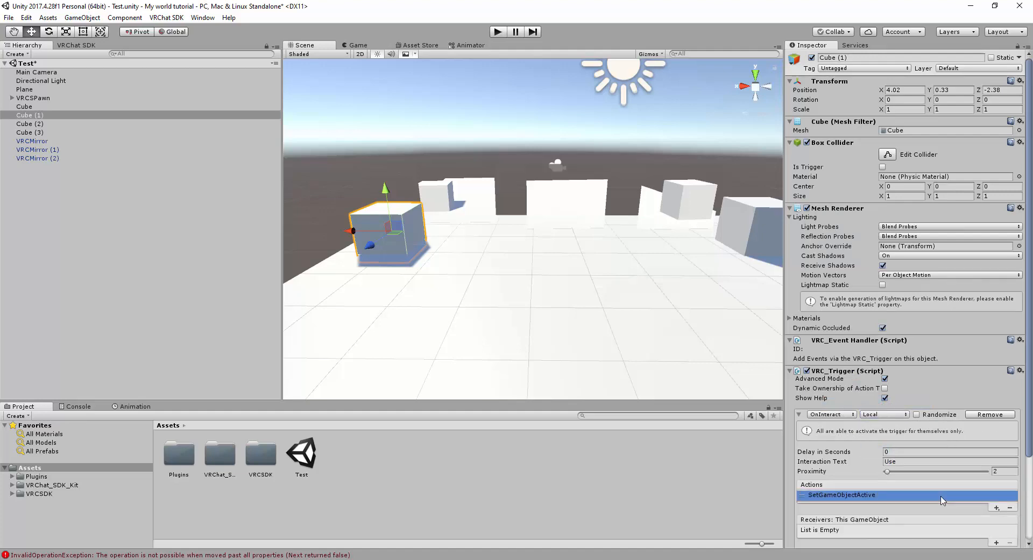
scroll(937, 500, "down", 2)
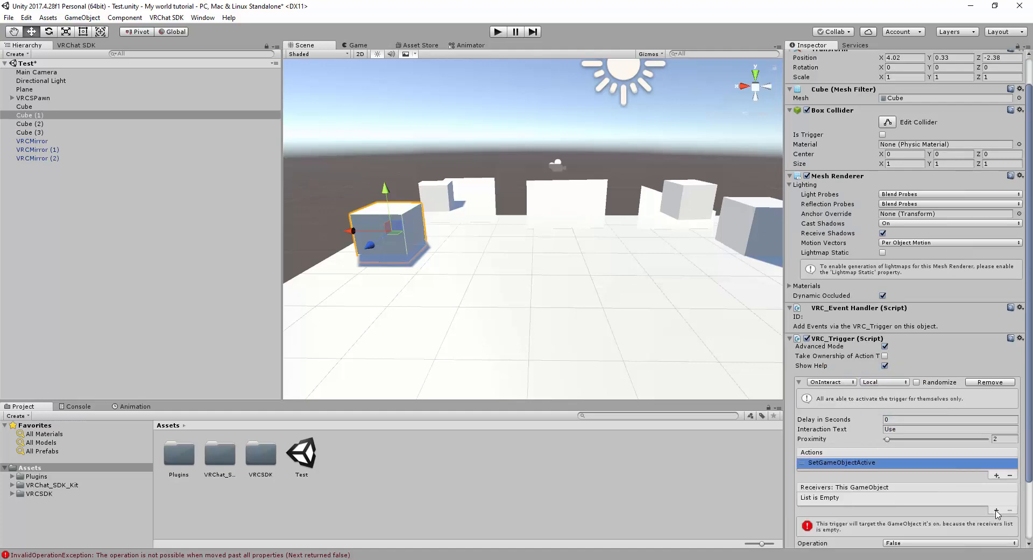
- Assign VRCMirror as Cube (1)'s action receiver, then select Cube (2)
left_click(454, 205, "shift")
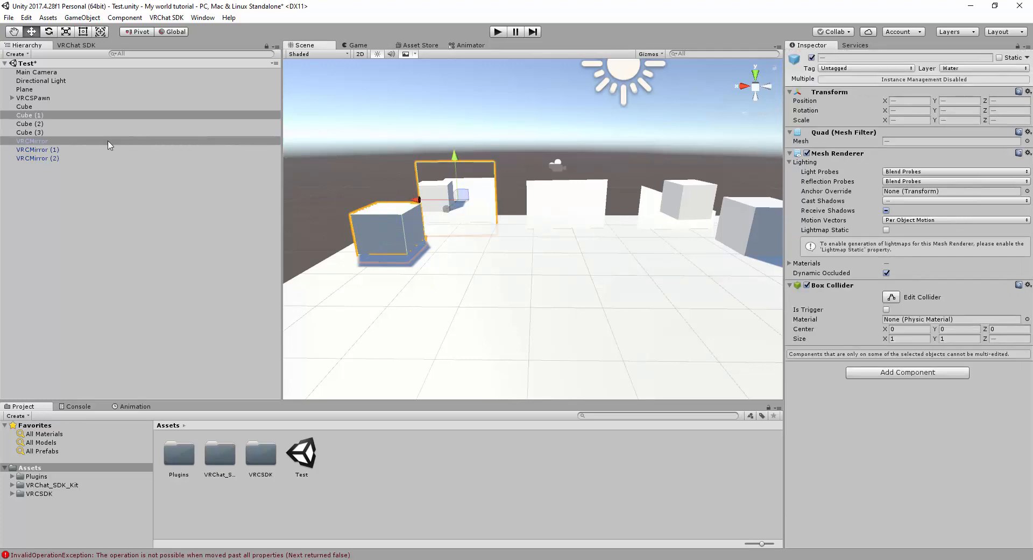
left_click(473, 183, "shift")
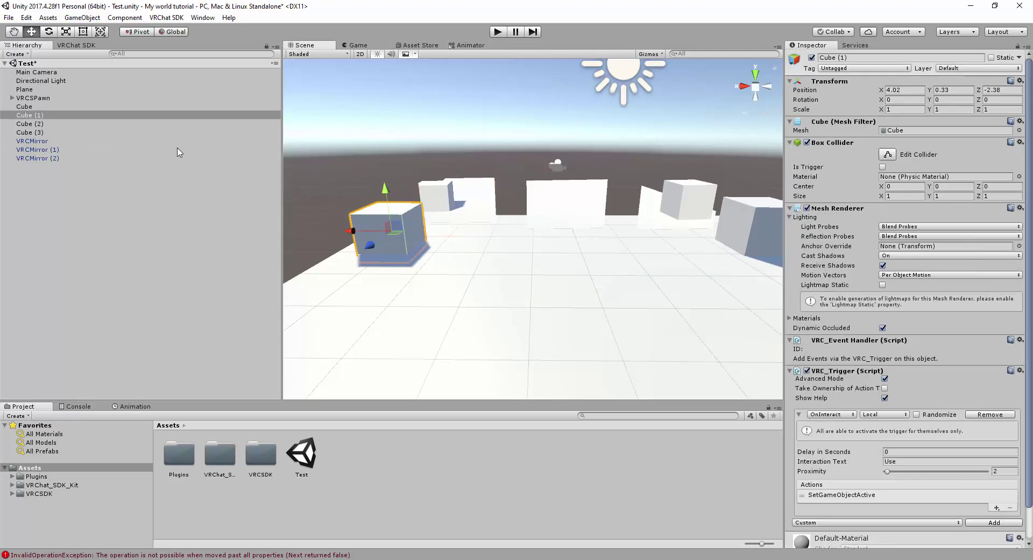
left_click(883, 495)
left_click_drag(37, 149, 906, 529)
right_click_drag(473, 302, 587, 231)
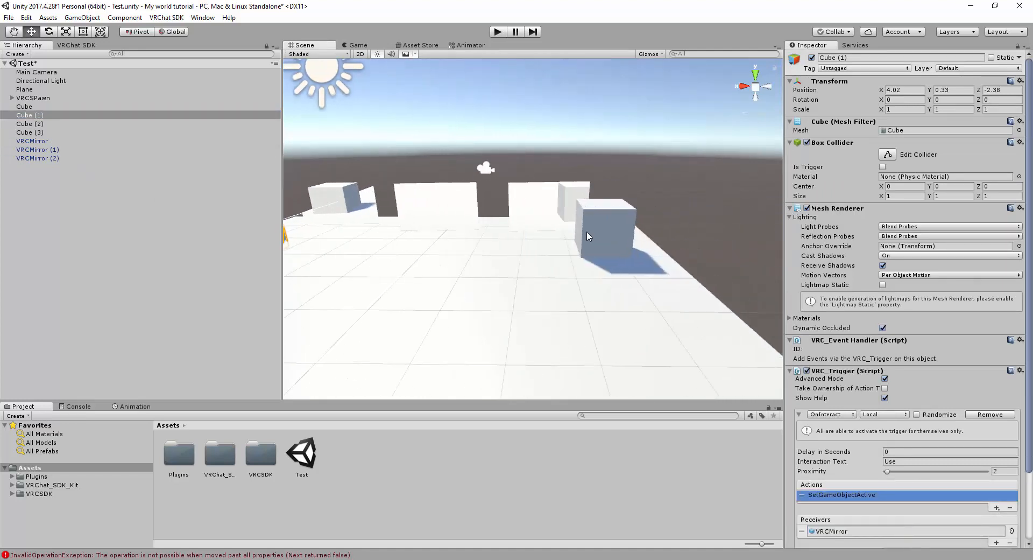
left_click(597, 226)
right_click_drag(597, 223, 615, 194)
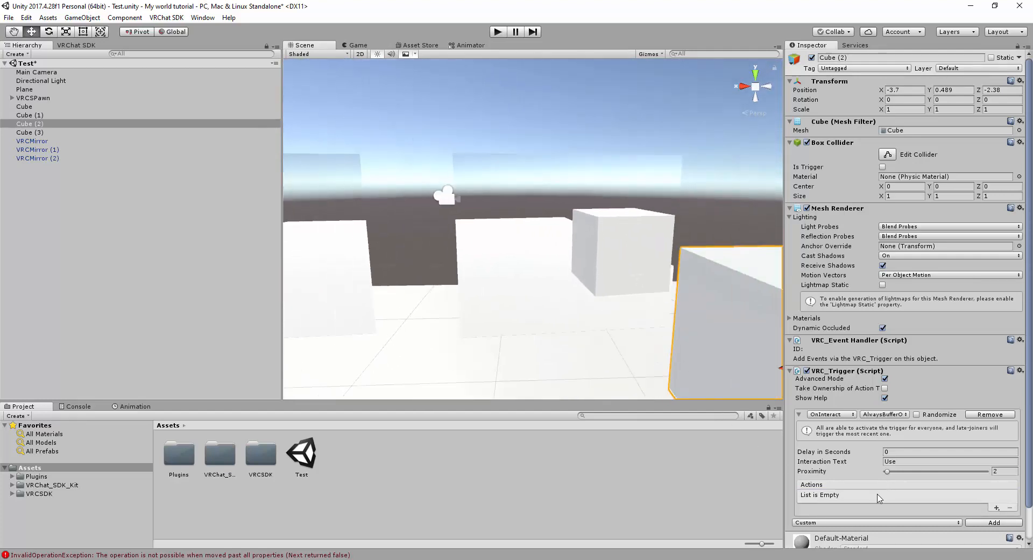
- Add a SetGameObjectActive action to Cube (2)'s trigger
left_click(998, 508)
left_click(997, 508)
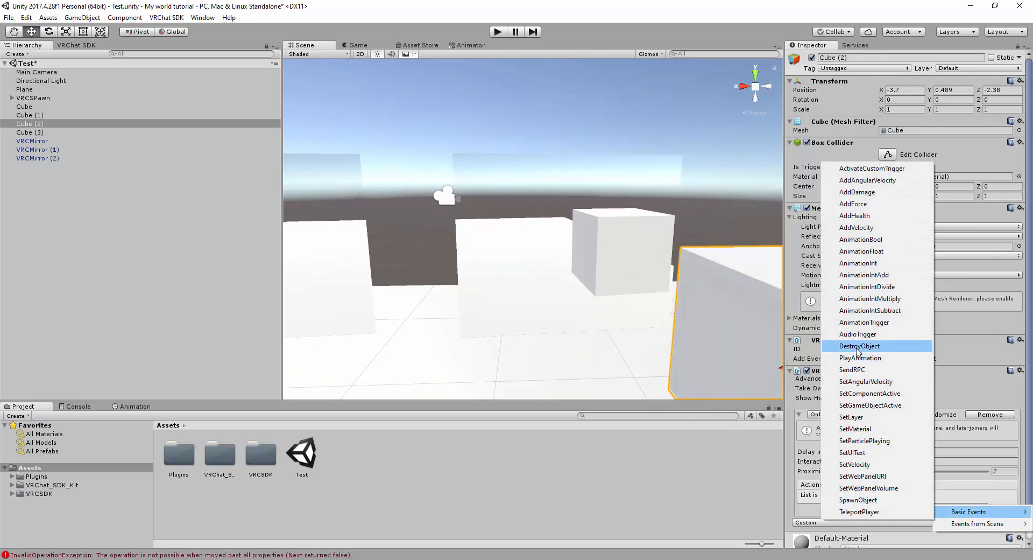
left_click(870, 405)
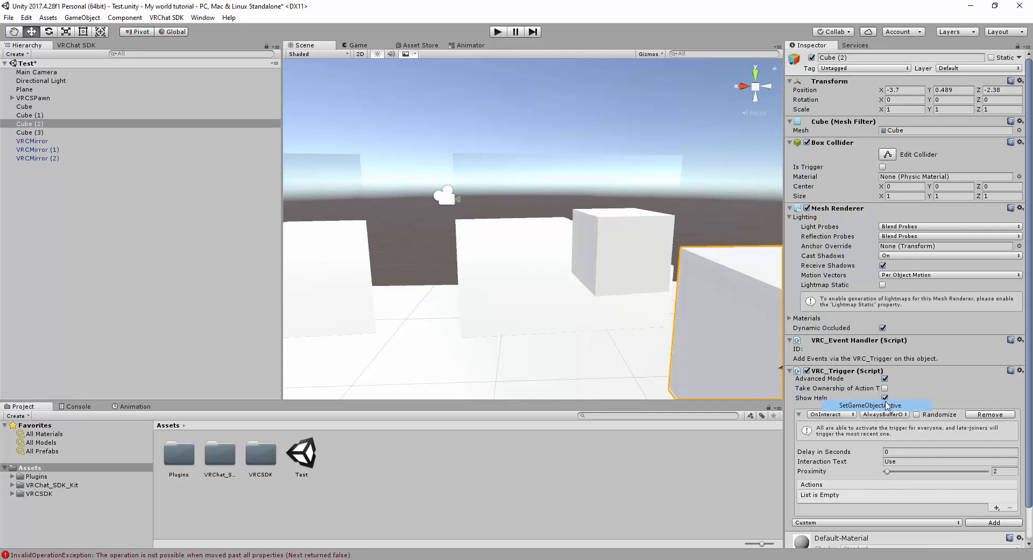
left_click_drag(615, 312, 629, 330, "alt")
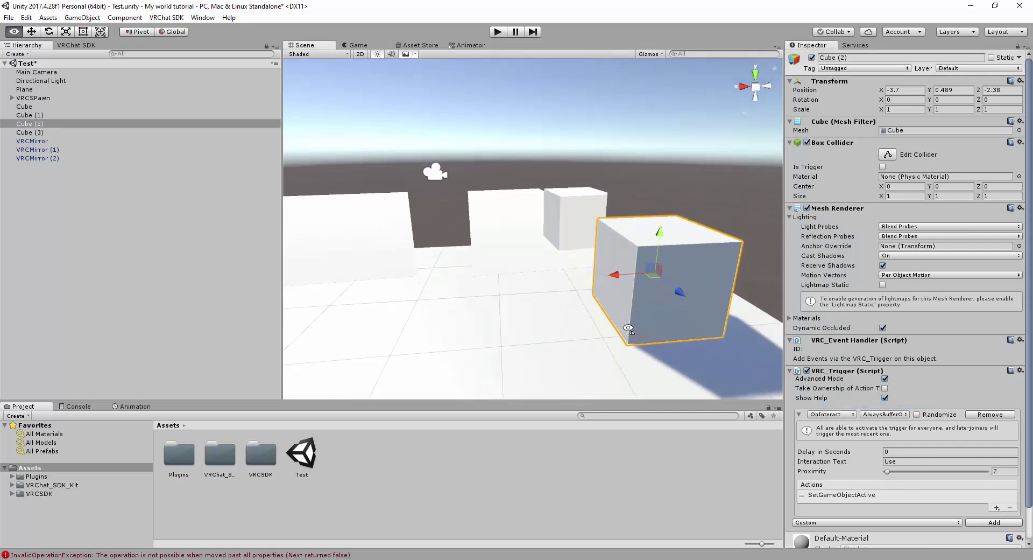
left_click(862, 495)
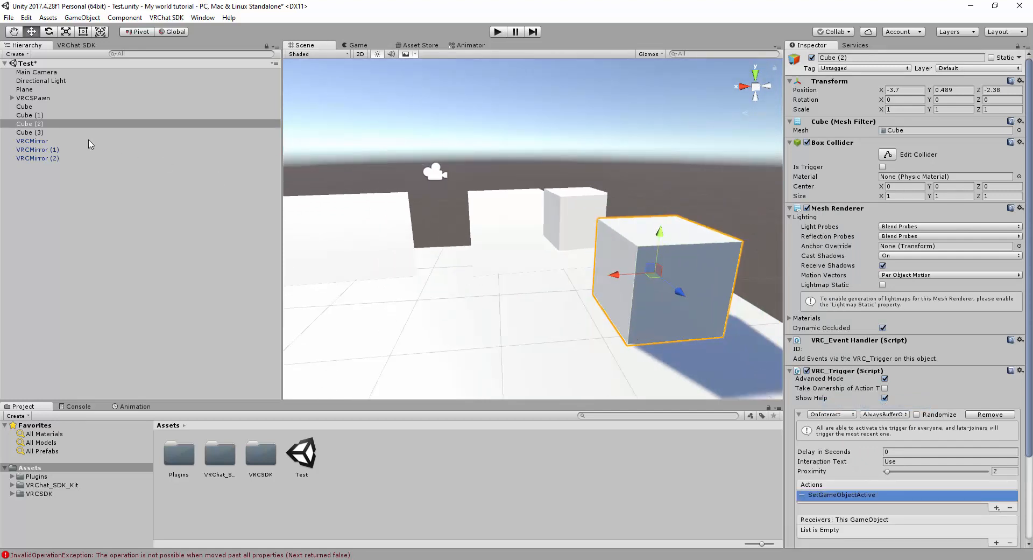
left_click_drag(58, 159, 860, 521)
- Make VRCMirror (2) the receiver of Cube (2)'s action
left_click(997, 533)
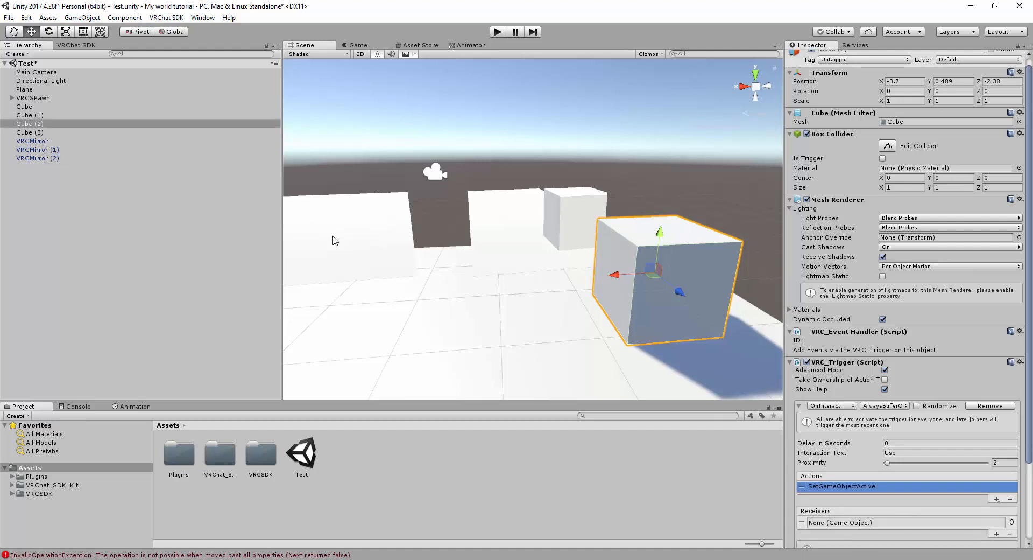
left_click_drag(37, 159, 840, 522)
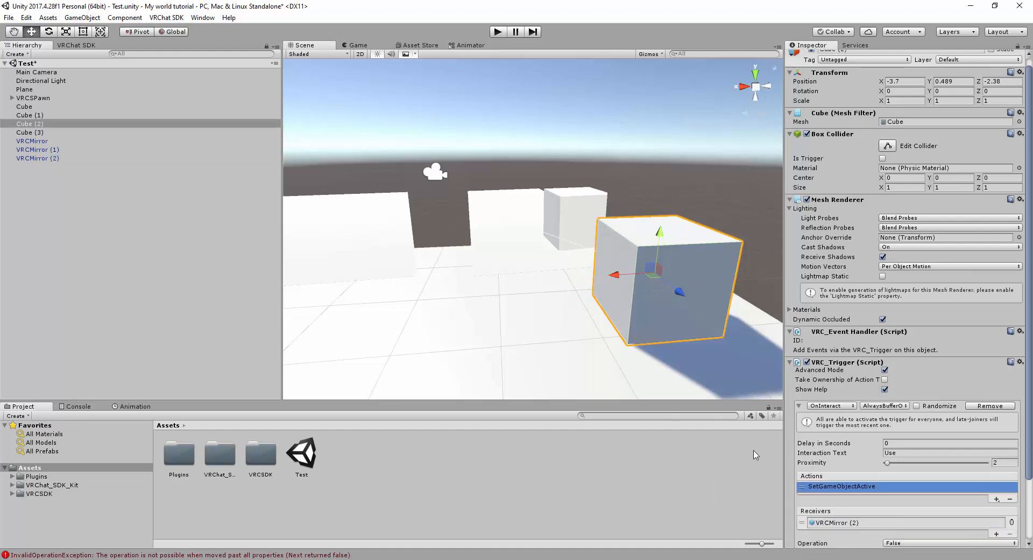
mouse_move(540, 296)
left_mouse_down("alt")
mouse_move(566, 307)
mouse_move(593, 254)
mouse_move(595, 295)
mouse_move(574, 307)
left_mouse_up("alt")
left_click(604, 323)
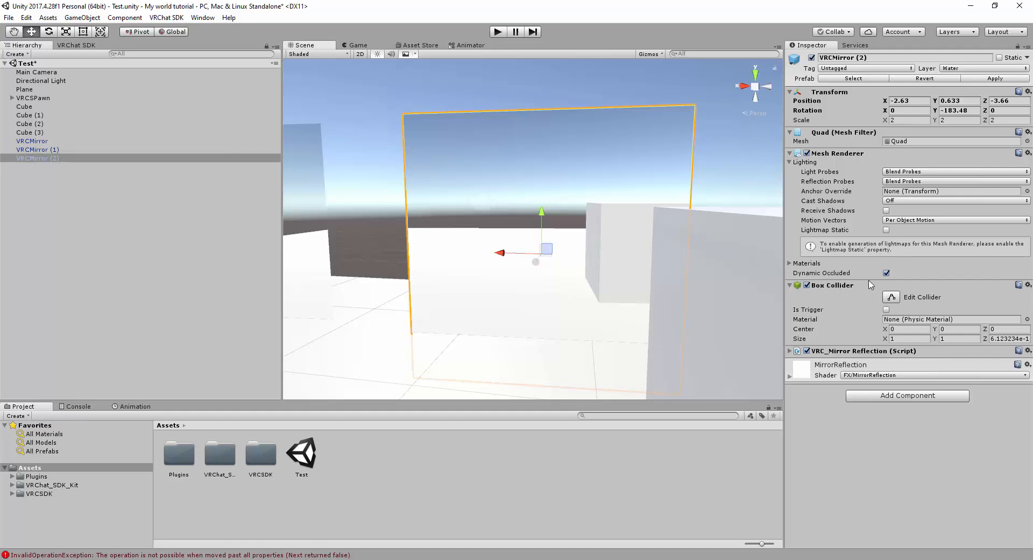
- Turn off Disable Pixel Lights in VRCMirror (2)'s reflection settings
left_click(790, 351)
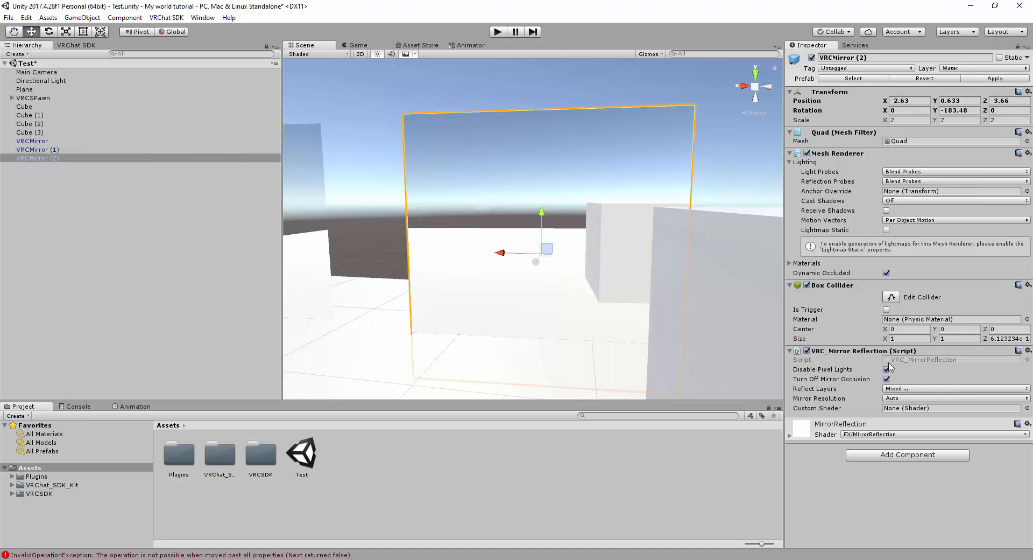
left_click(891, 390)
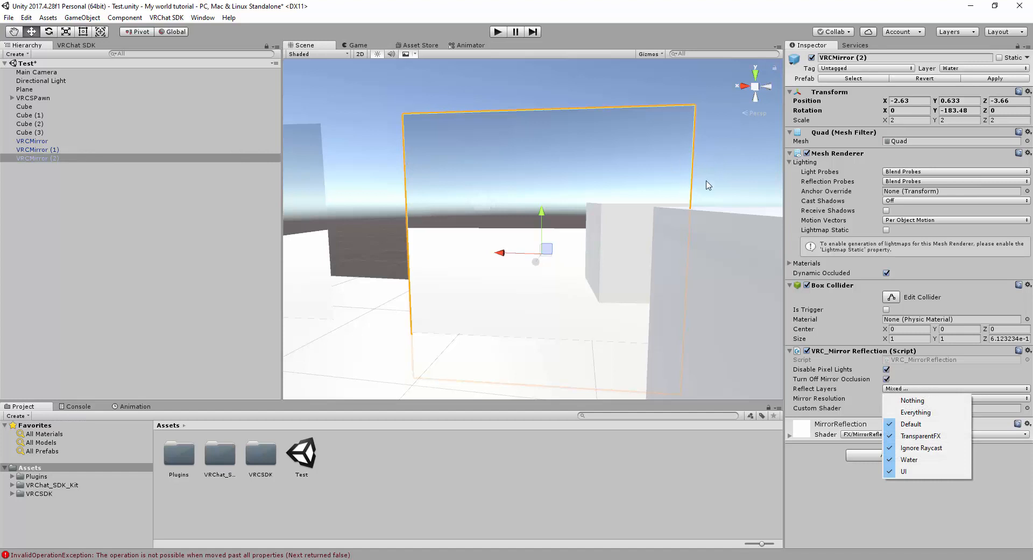
left_click(886, 369)
scroll(565, 243, "down", 5)
left_click_drag(657, 327, 586, 196, "alt")
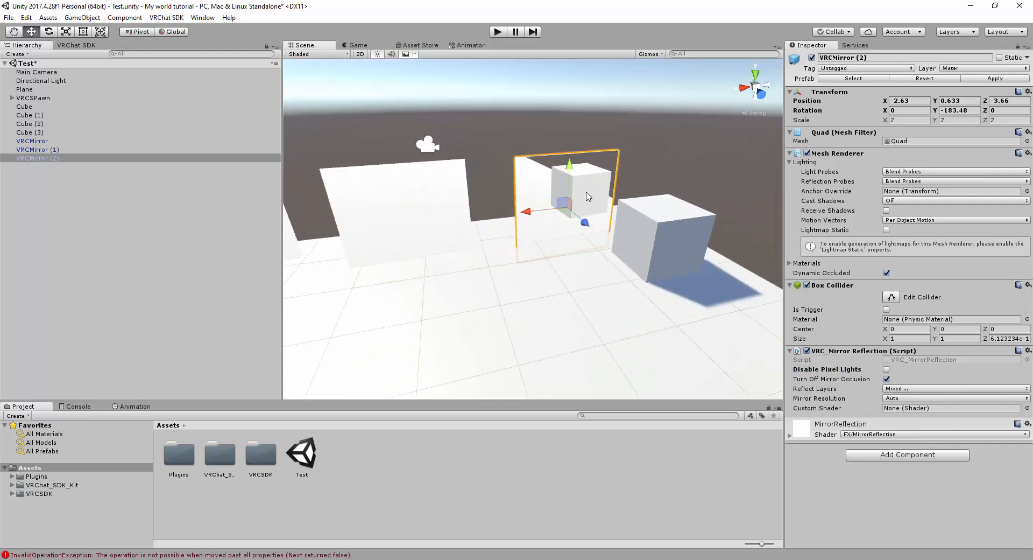
left_click(888, 390)
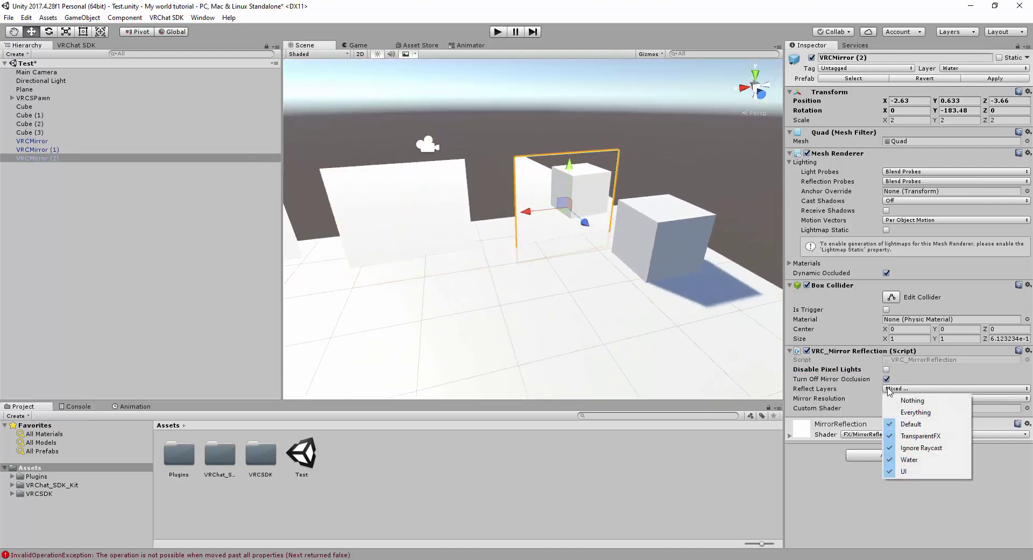
left_click(680, 233, "shift")
scroll(460, 237, "down", 3)
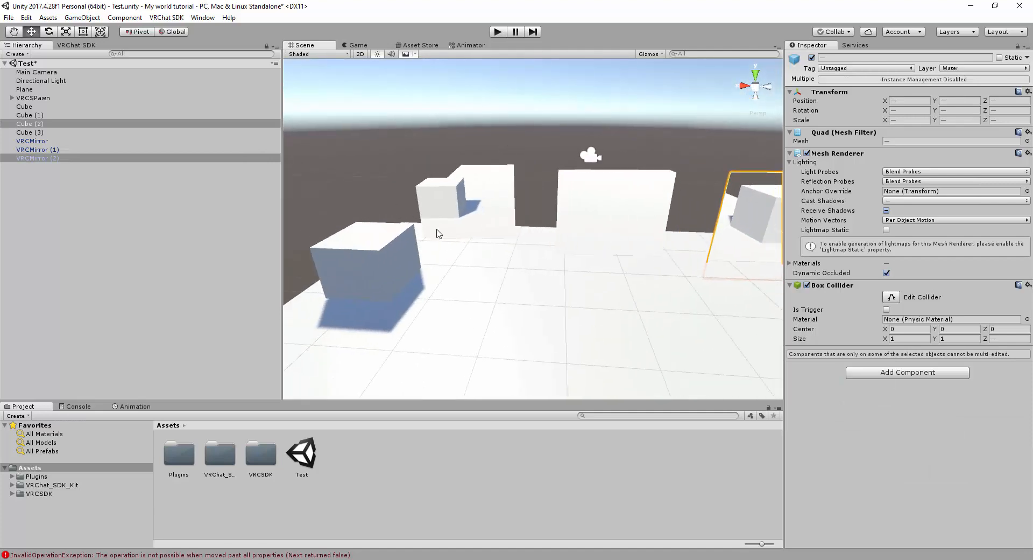
- Bring up the VRChat SDK panel's Builder page
left_click(458, 211)
scroll(495, 219, "down", 2)
scroll(496, 218, "down", 2)
scroll(495, 219, "down", 2)
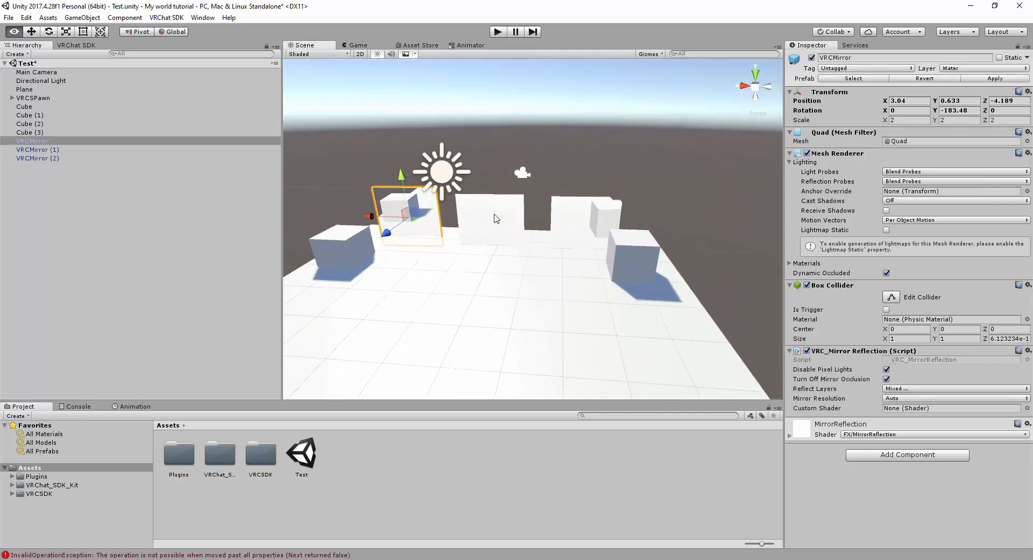
left_click(1001, 68)
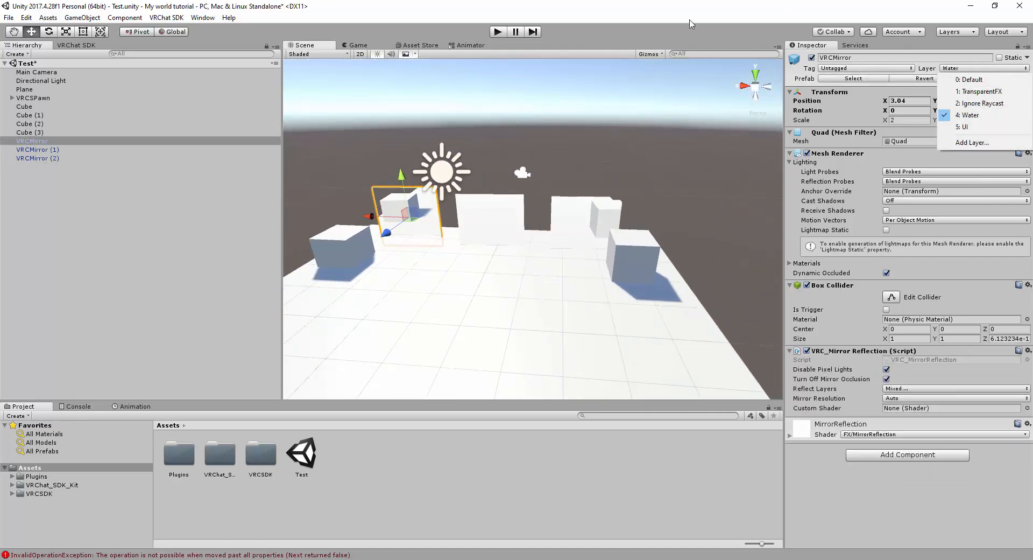
left_click(89, 46)
left_click(98, 113)
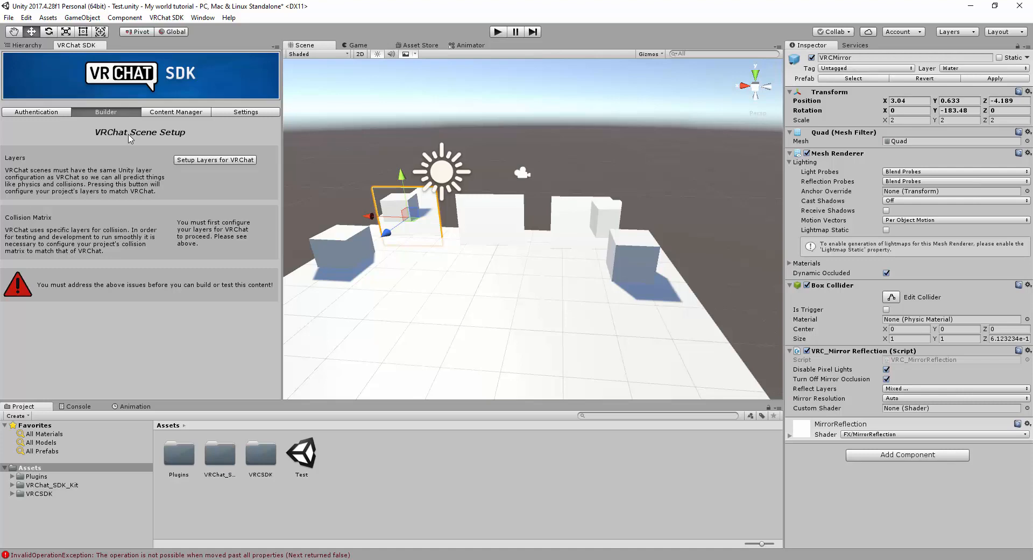
- Run Setup Layers for VRChat and Set Collision Matrix, confirming both
left_click(233, 164)
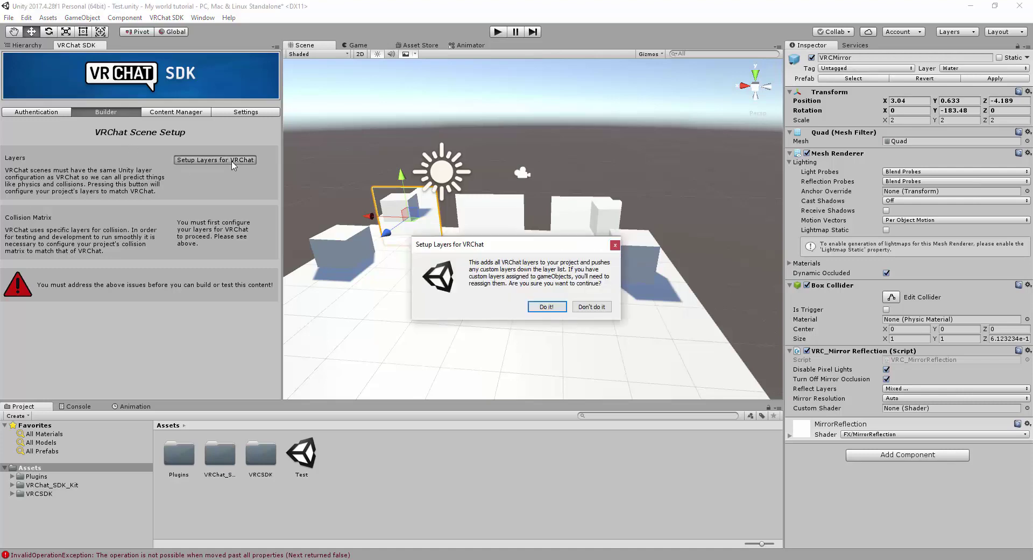
left_click(538, 308)
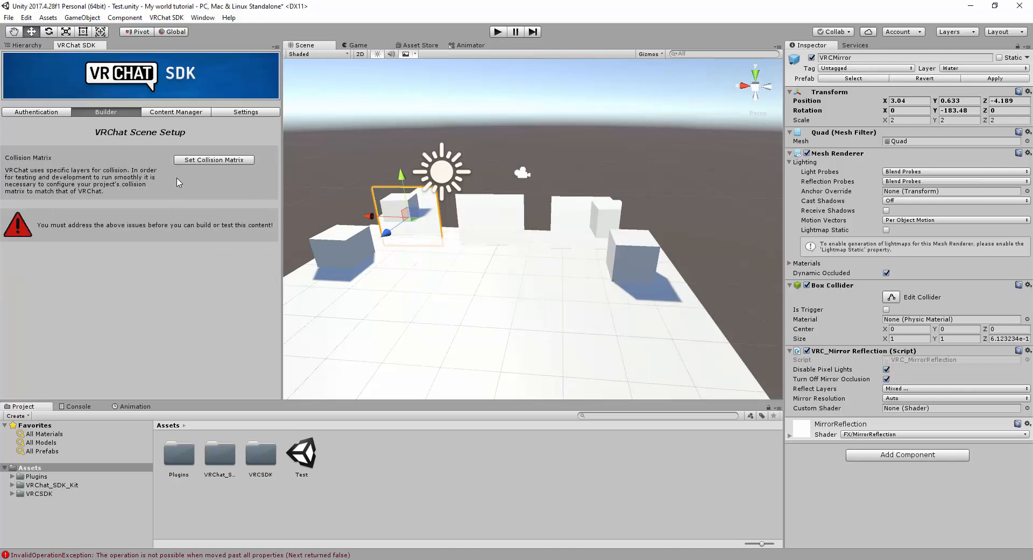
left_click(194, 161)
left_click(549, 308)
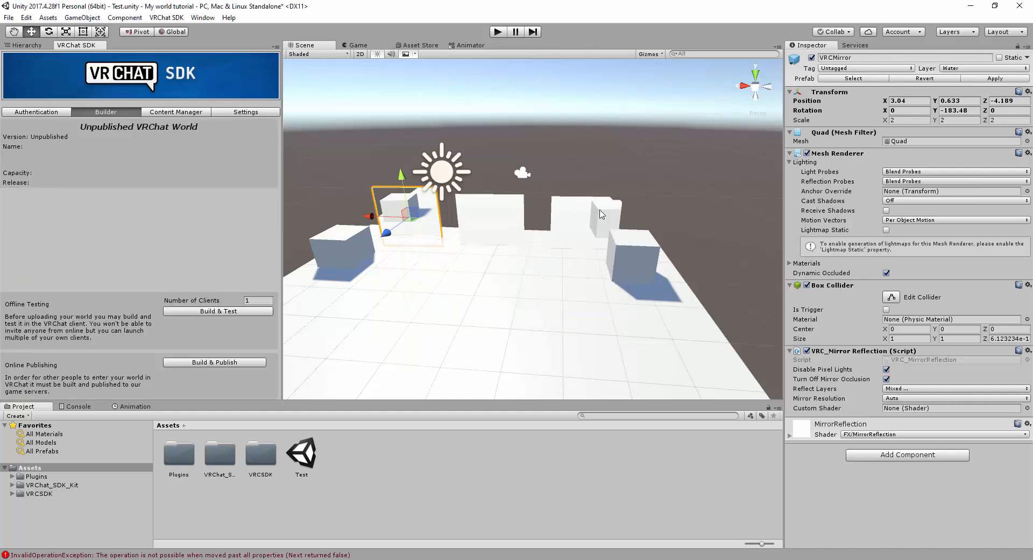
left_click(892, 390)
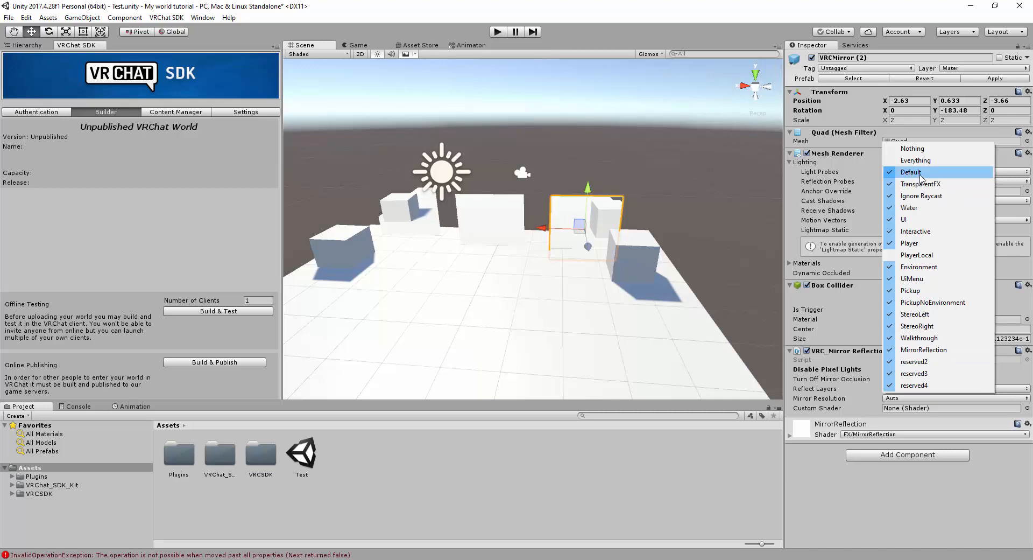
- Untick TransparentFX, Water, UI, Interactive, Environment and UiMenu from VRCMirror (2)'s Reflect Layers
left_click(920, 176)
scroll(647, 199, "up", 5)
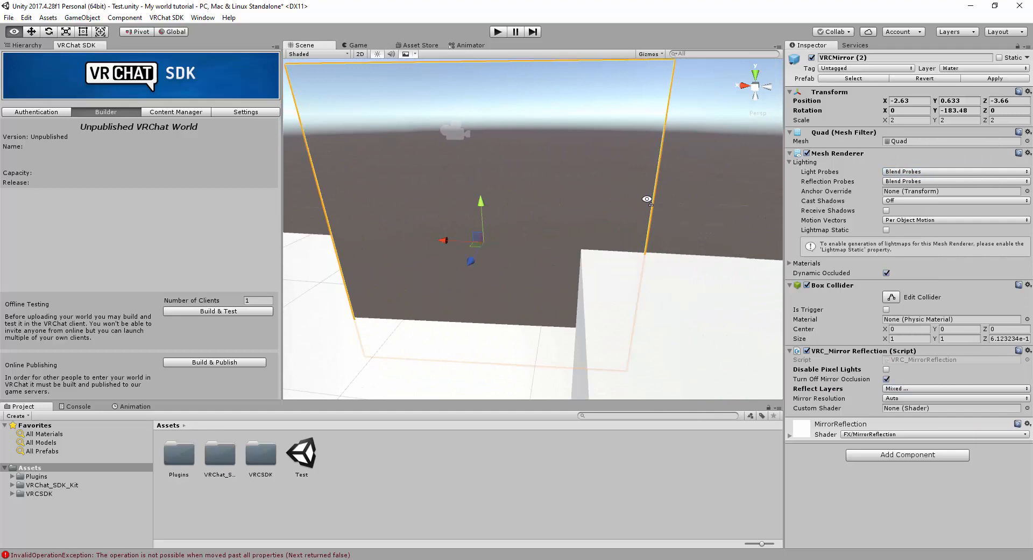
scroll(647, 200, "down", 3)
left_click_drag(646, 200, 662, 194, "alt")
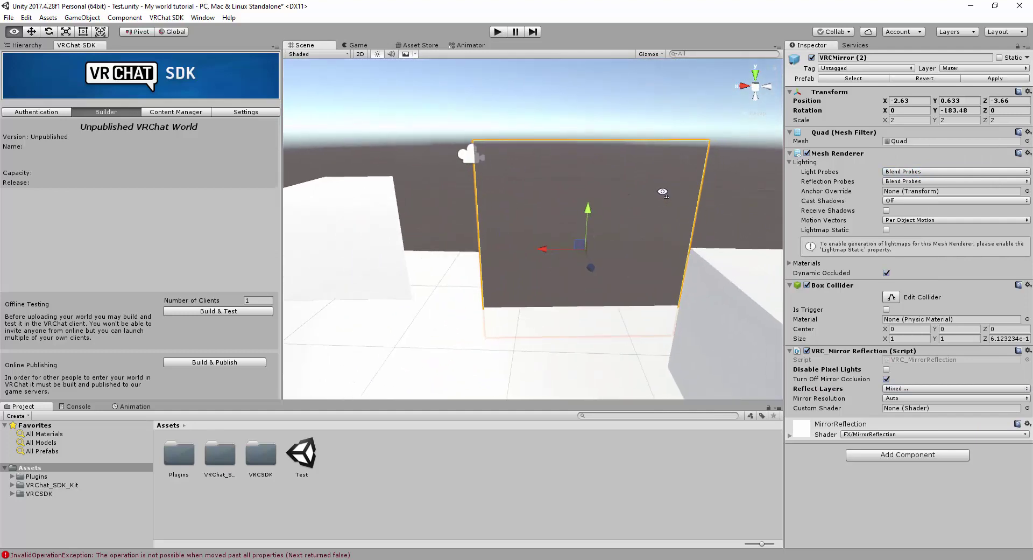
left_click(889, 391)
left_click(920, 184)
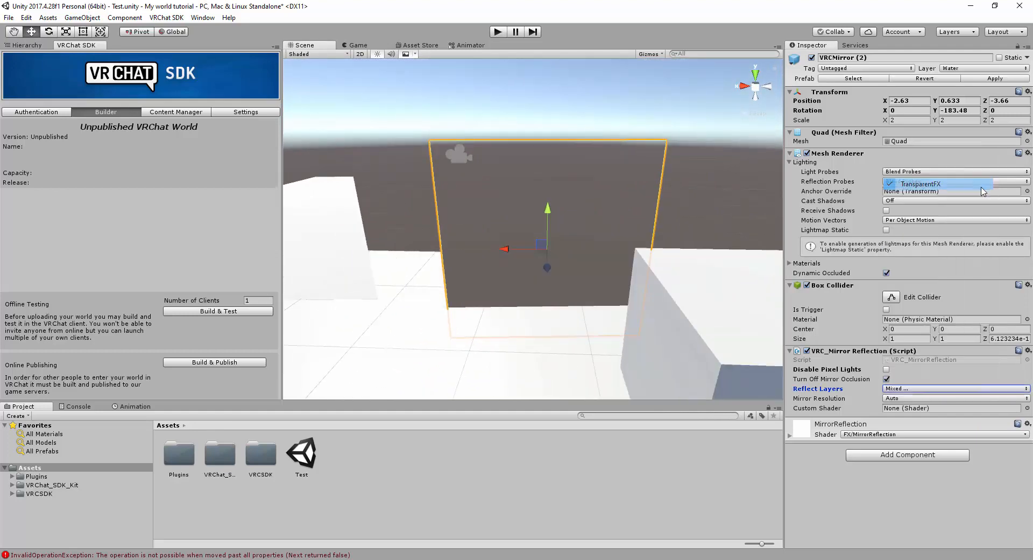
left_click(914, 388)
left_click(919, 207)
left_click(946, 385)
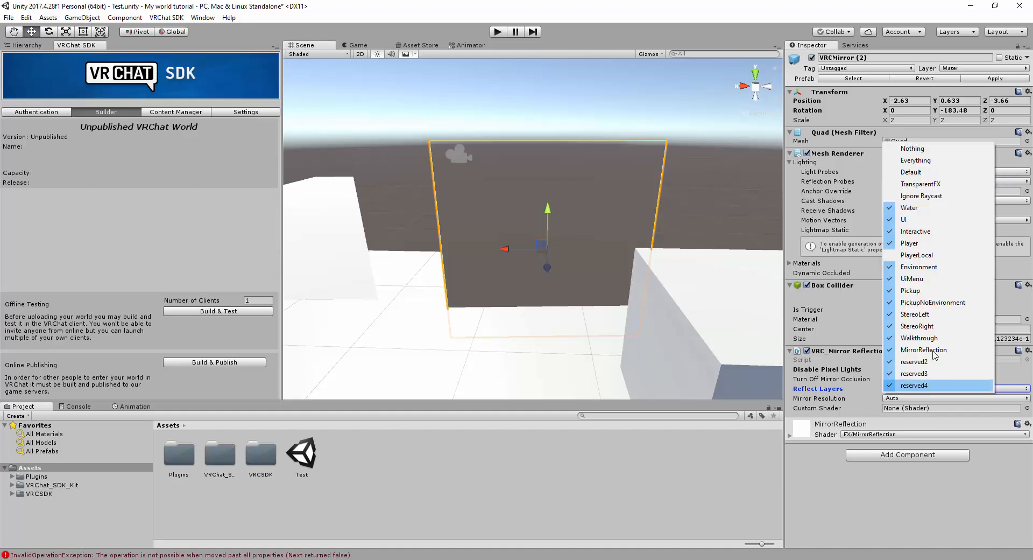
left_click(915, 231)
left_click(934, 388)
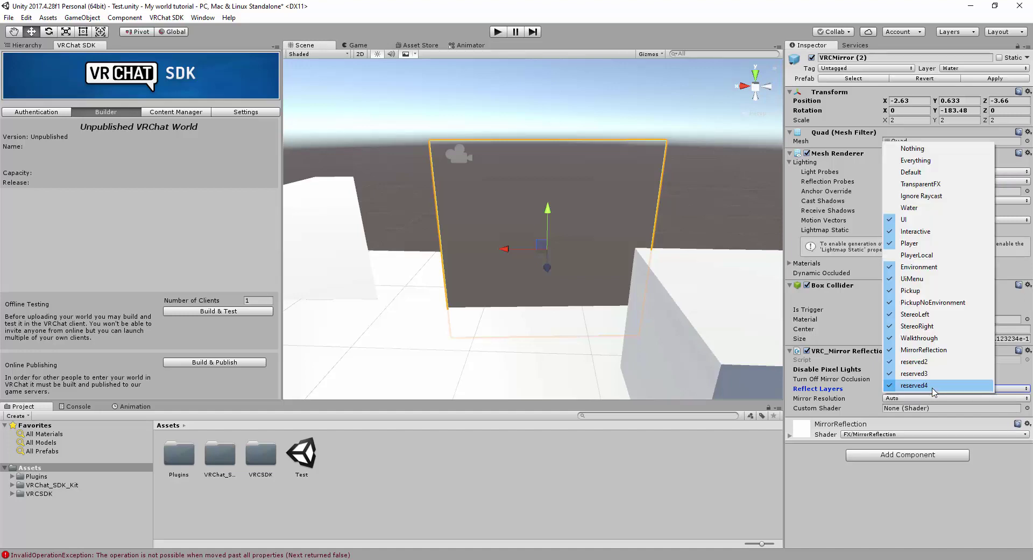
left_click(930, 234)
left_click(927, 389)
left_click(916, 231)
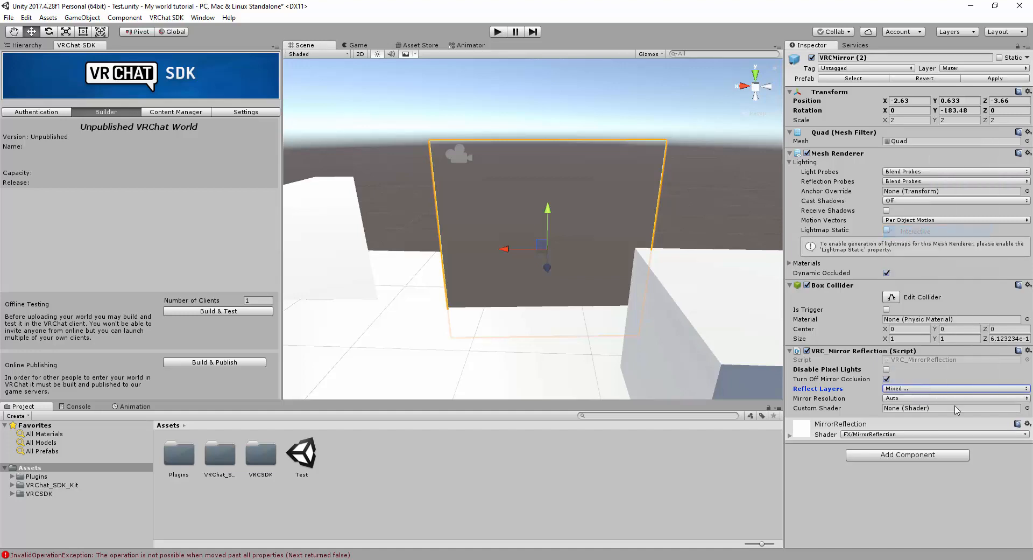
left_click(928, 389)
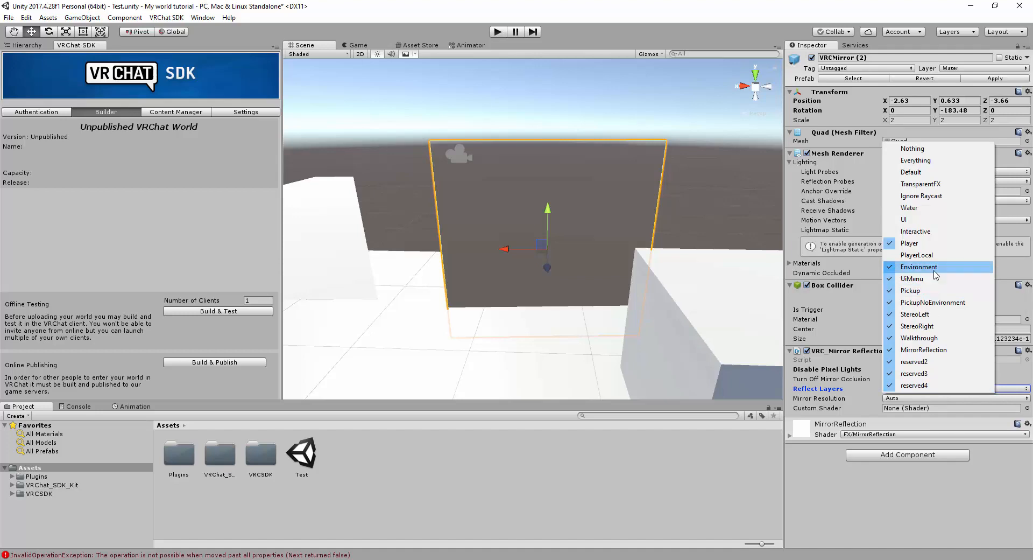
left_click(935, 269)
left_click(912, 388)
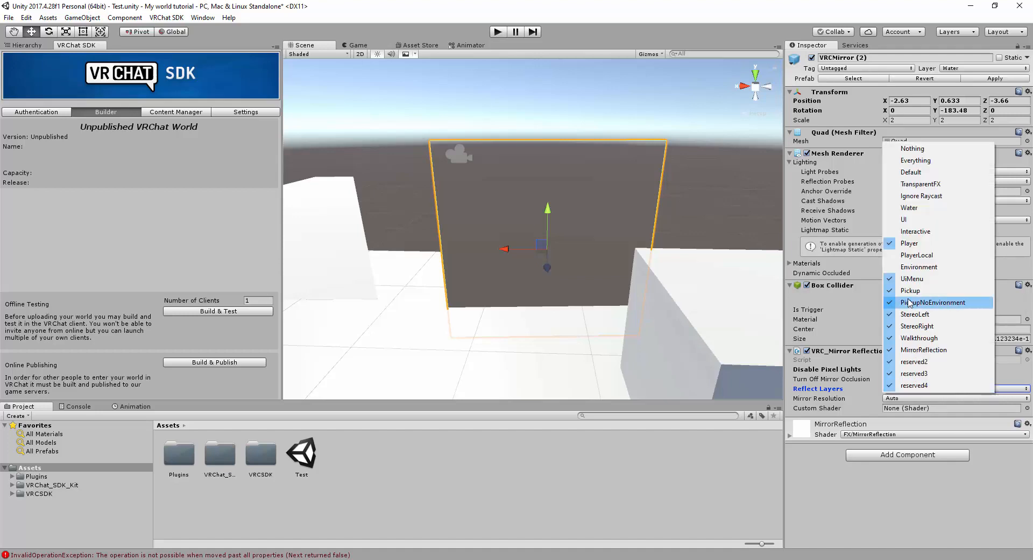
left_click(909, 288)
- Untick Pickup, PickupNoEnvironment, StereoLeft/Right, Walkthrough and reserved2-4, leaving only Player and MirrorReflection
left_click(912, 389)
left_click(911, 292)
left_click(912, 388)
left_click(911, 290)
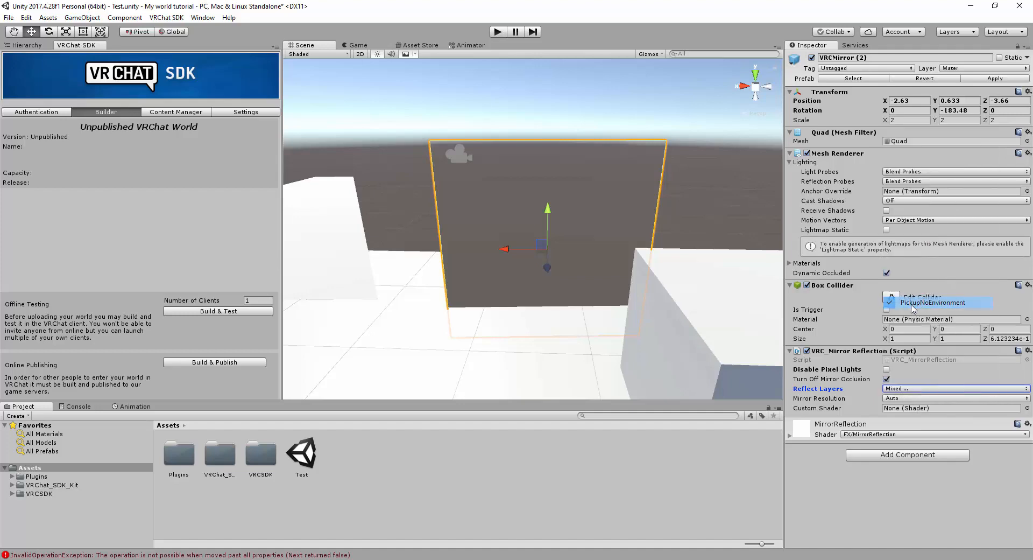
left_click(921, 392)
left_click(920, 324)
left_click(922, 390)
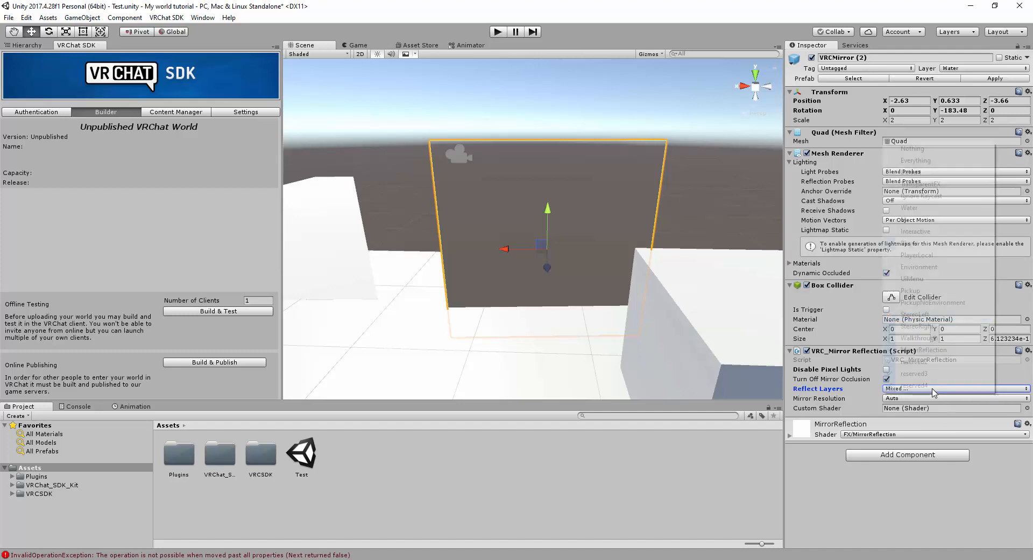
left_click(922, 326)
left_click(921, 390)
left_click(920, 336)
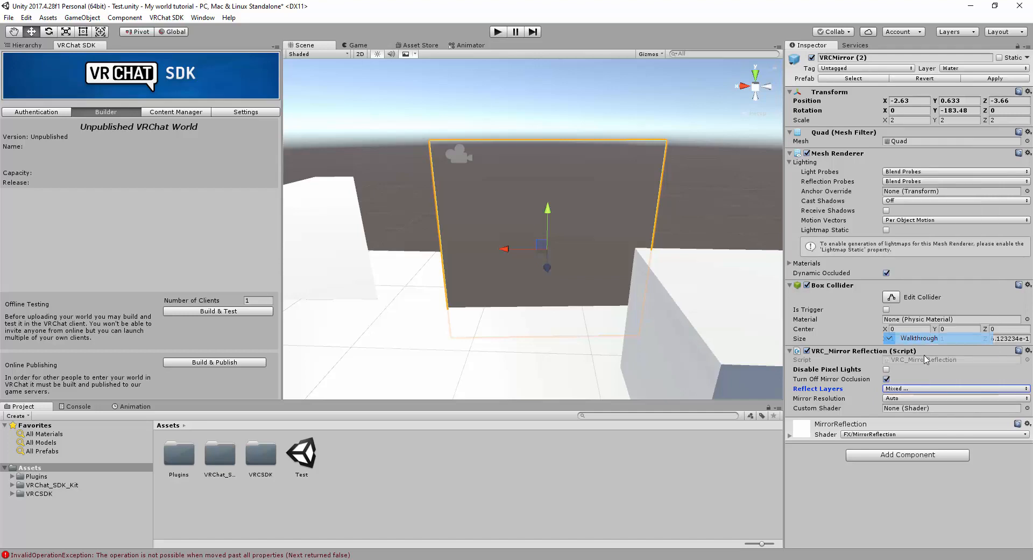
left_click(925, 388)
left_click(915, 361)
left_click(926, 390)
left_click(915, 373)
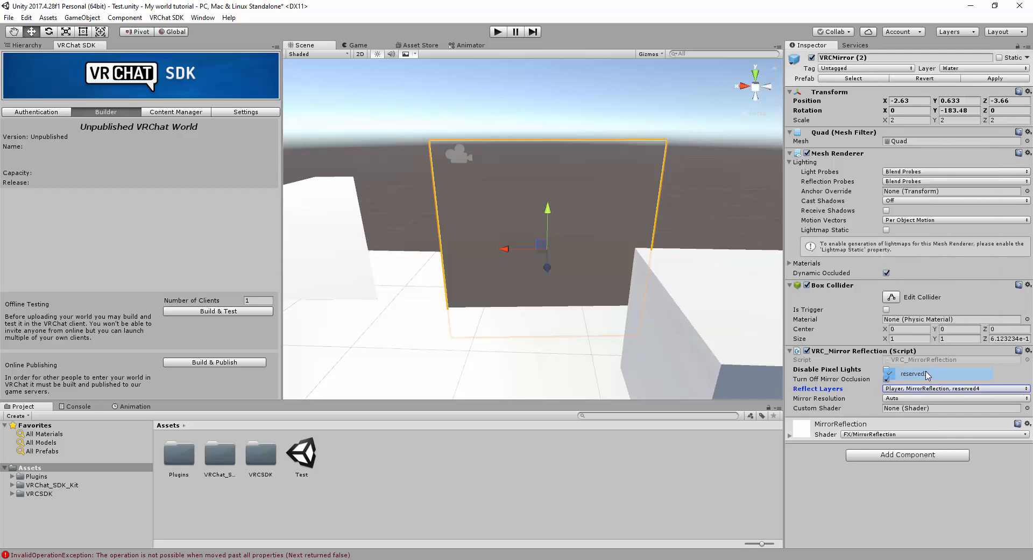
left_click(929, 390)
left_click(940, 386)
- Select all three mirror quads together and deactivate them in the Inspector
left_click(218, 209)
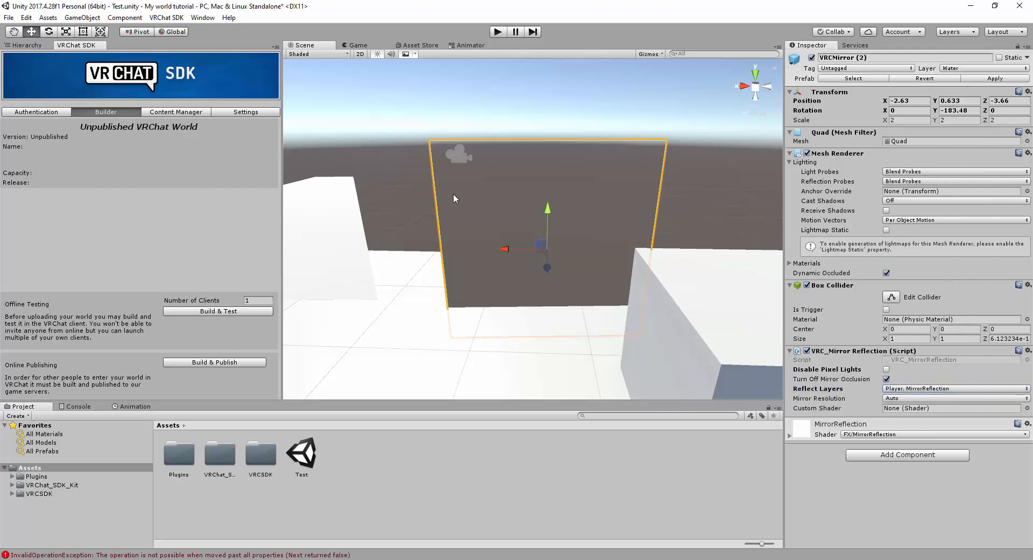
scroll(484, 200, "down", 3)
scroll(496, 204, "down", 2)
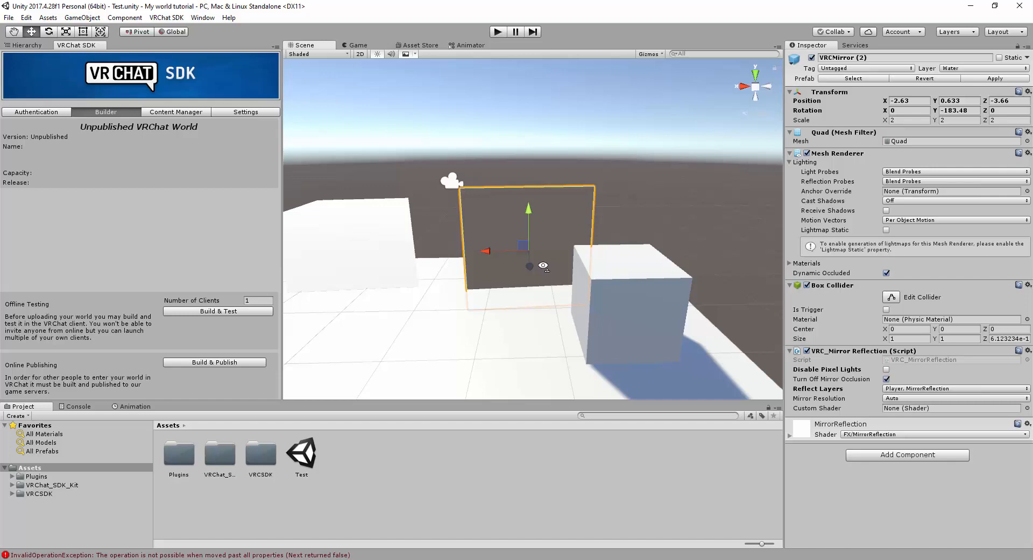
scroll(497, 204, "down", 3)
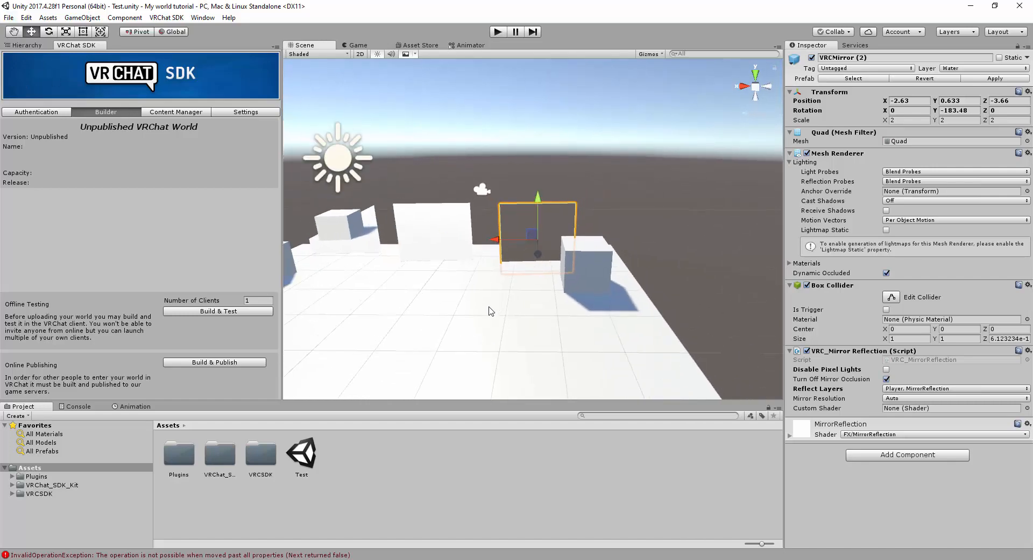
left_click_drag(480, 308, 521, 282, "alt")
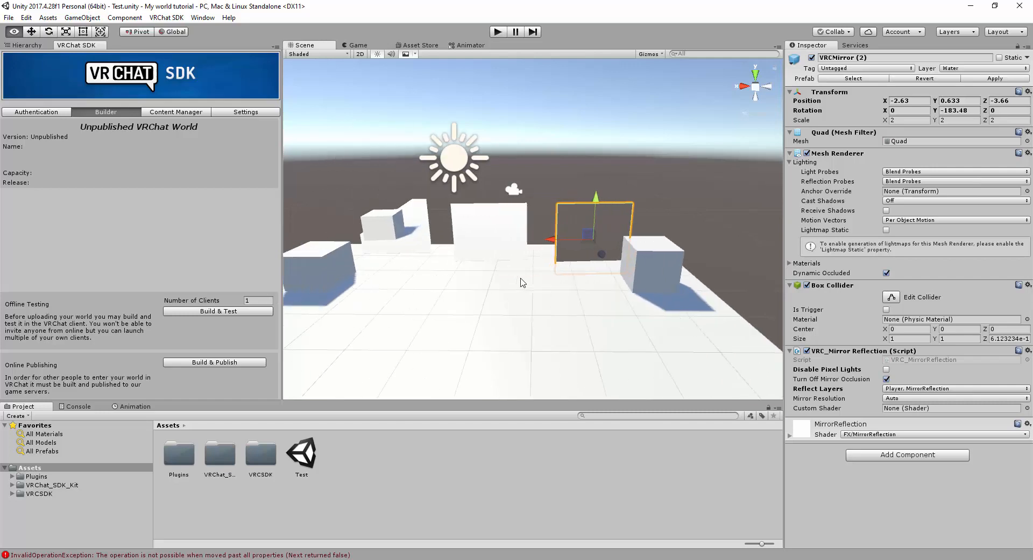
left_click(517, 234, "ctrl")
left_click(423, 226, "ctrl")
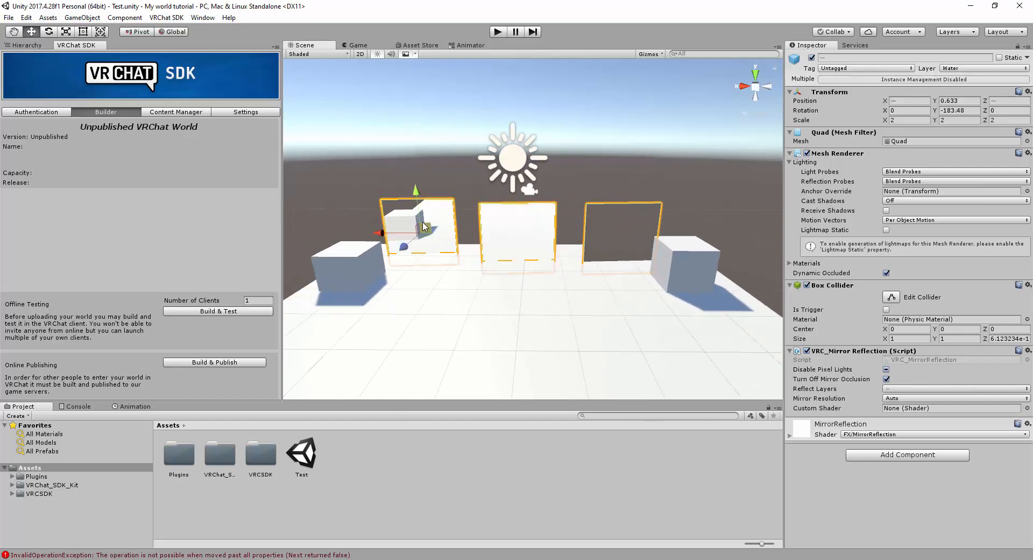
left_click(813, 58)
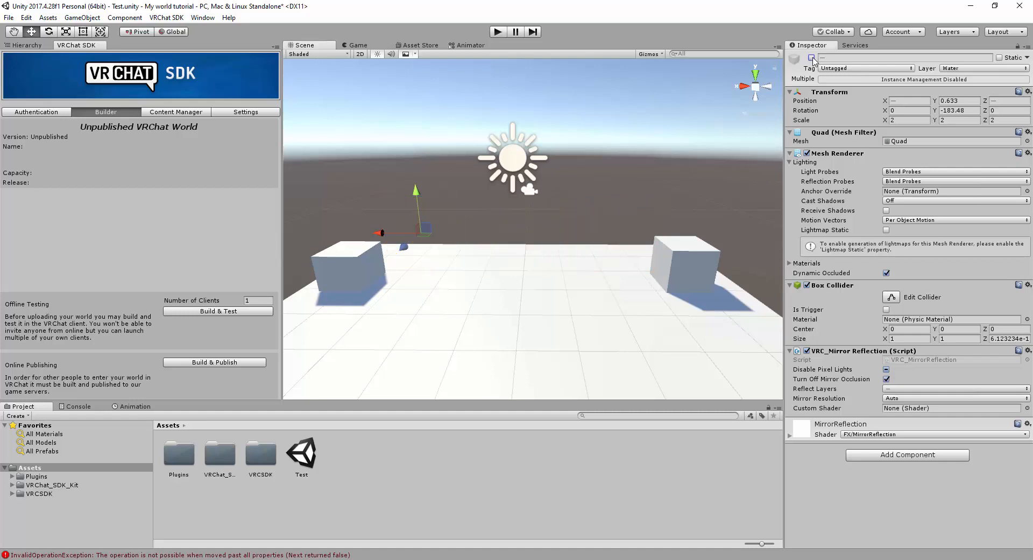
- Set the right cube's VRC_Trigger broadcast to Local and its SetGameObjectActive operation to Toggle
left_click(709, 258)
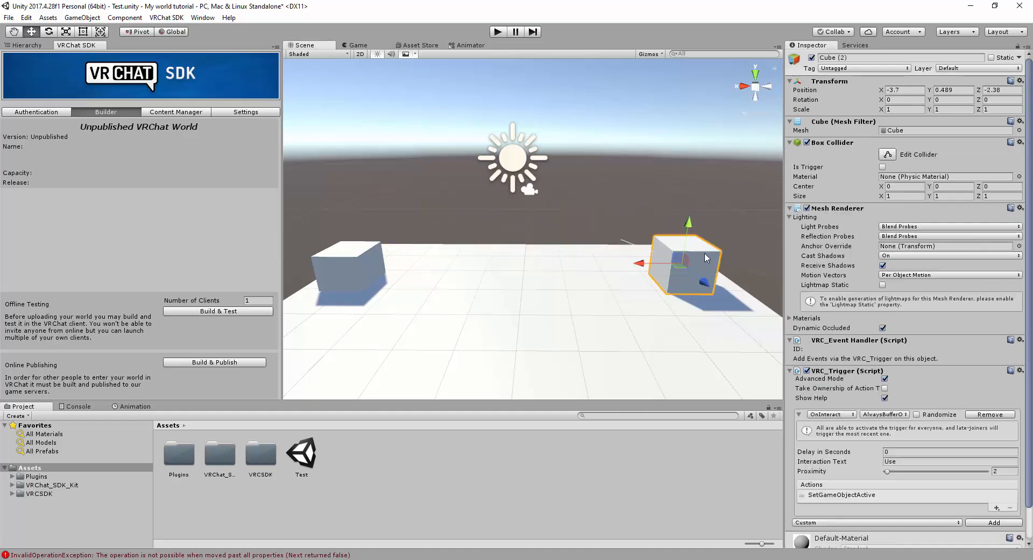
scroll(892, 317, "down", 2)
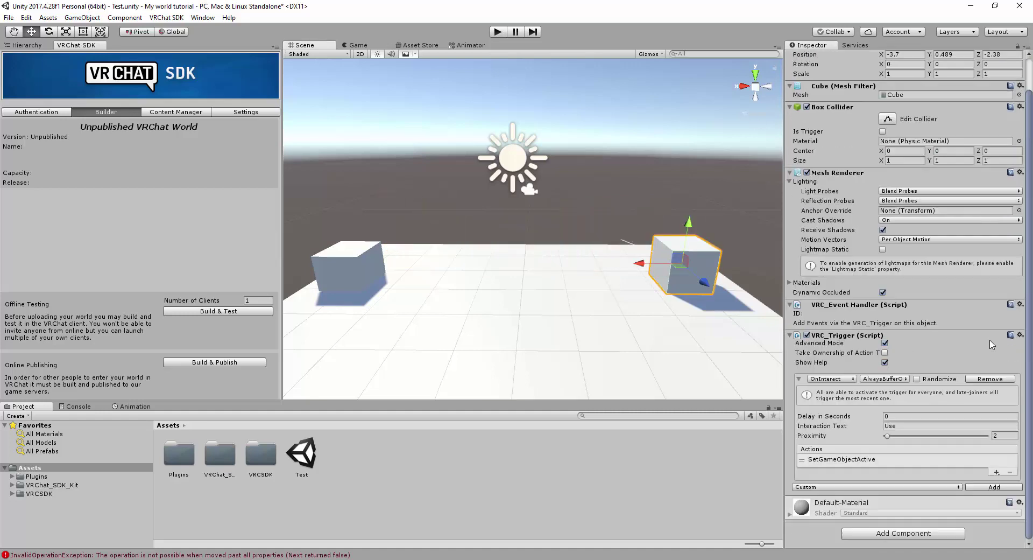
left_click(888, 378)
left_click(893, 416)
left_click(882, 459)
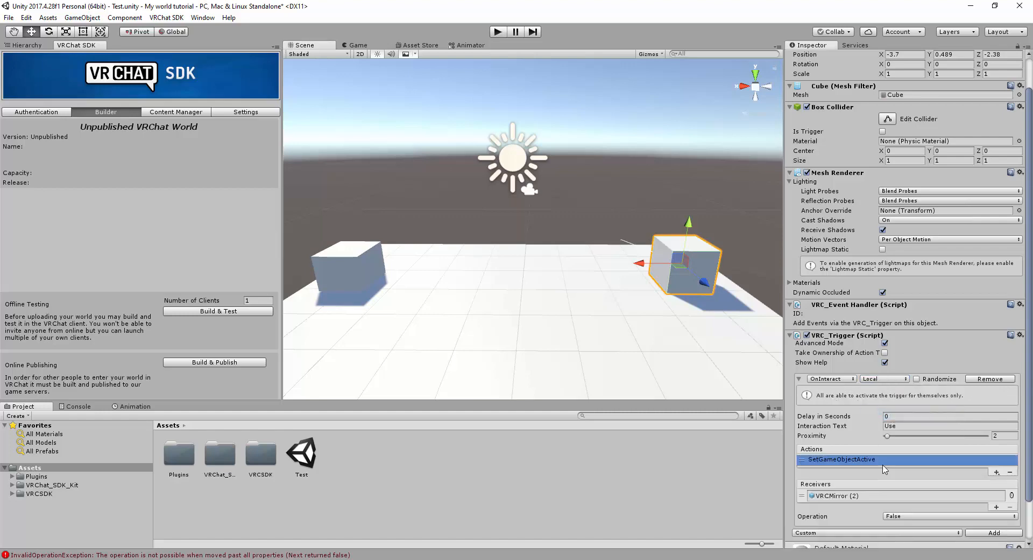
left_click(896, 517)
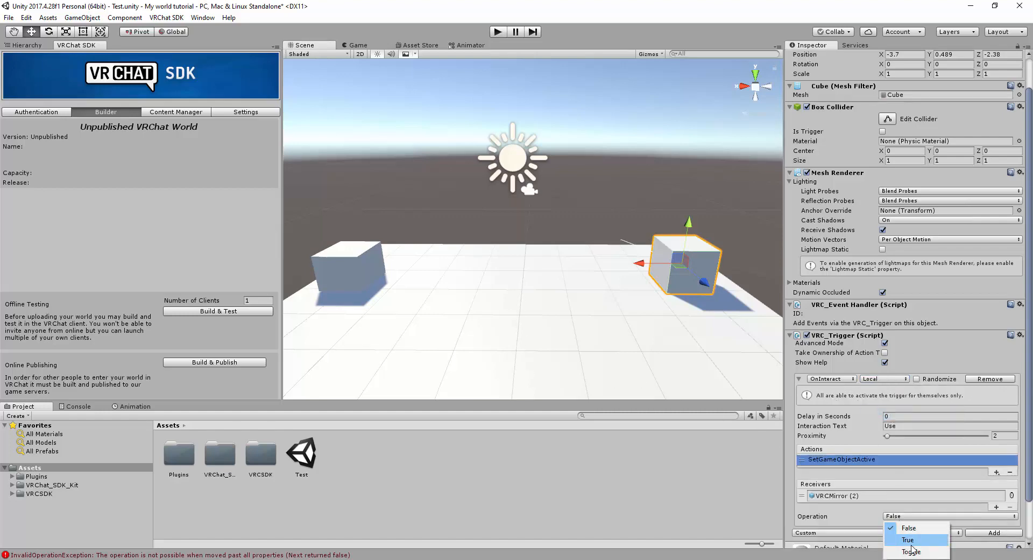
left_click(912, 549)
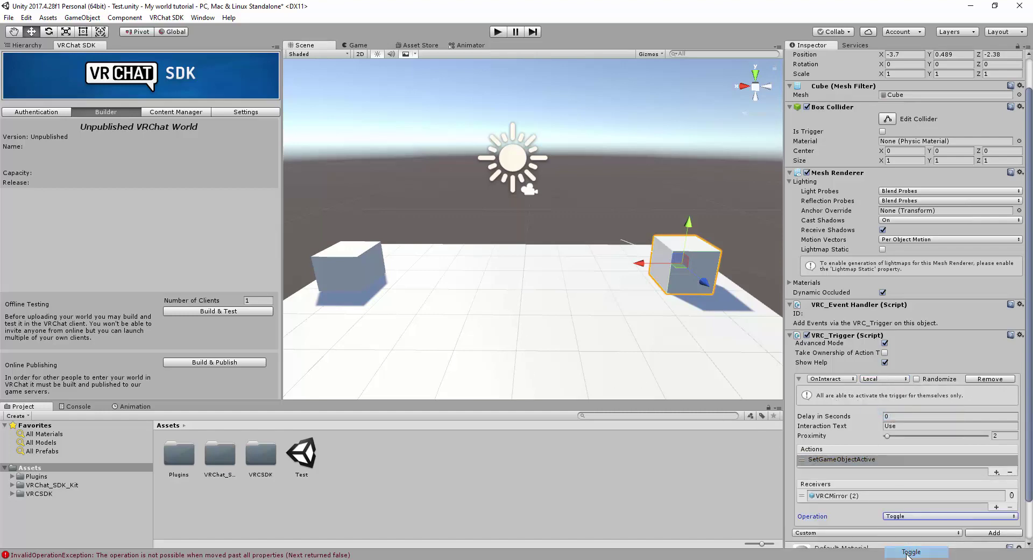
- Set the left cube's SetGameObjectActive operation to Toggle as well
left_click(344, 283)
left_click(879, 460)
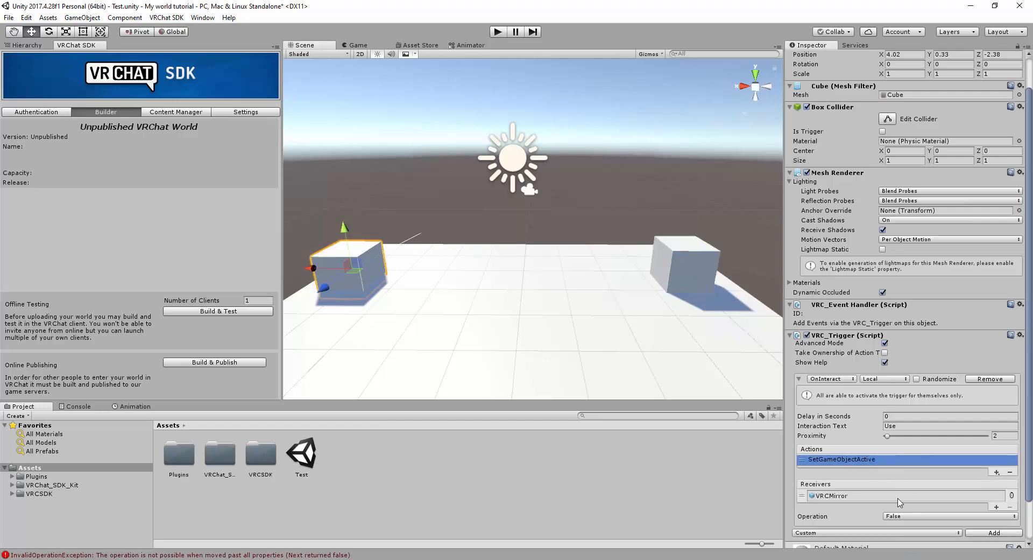
left_click(899, 514)
left_click(906, 553)
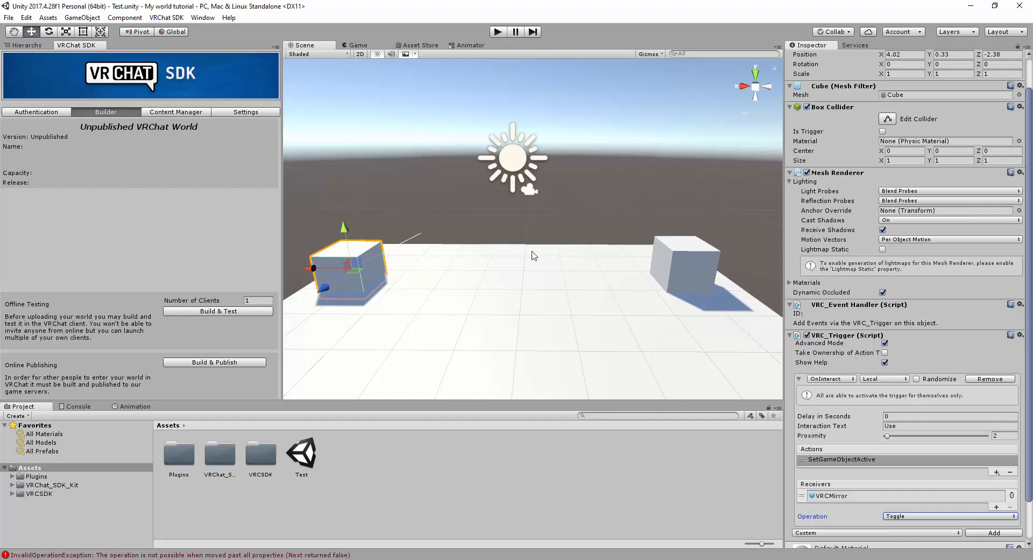
- Select VRCSPawn in the Hierarchy and set its Spawns size to 1
left_click(37, 46)
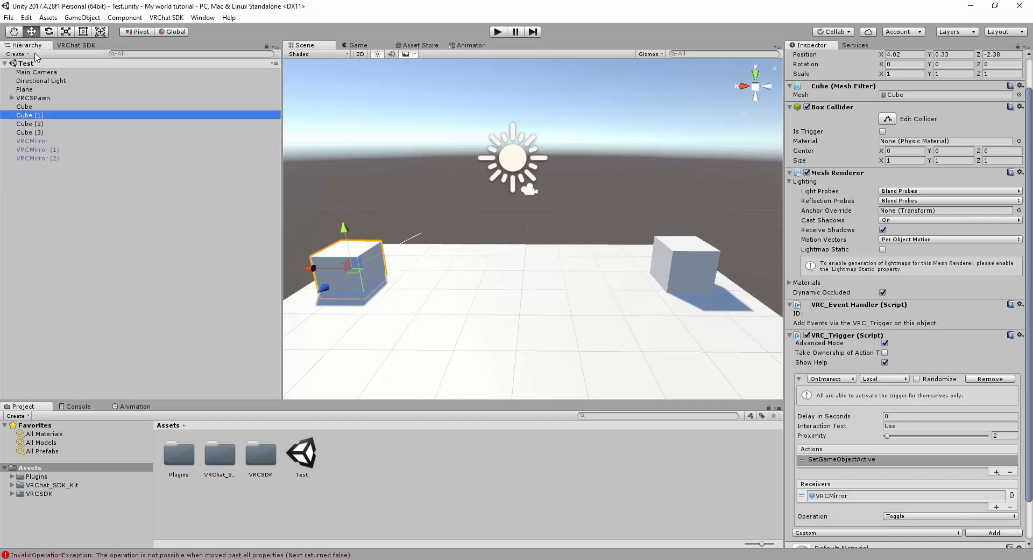
left_click(35, 97)
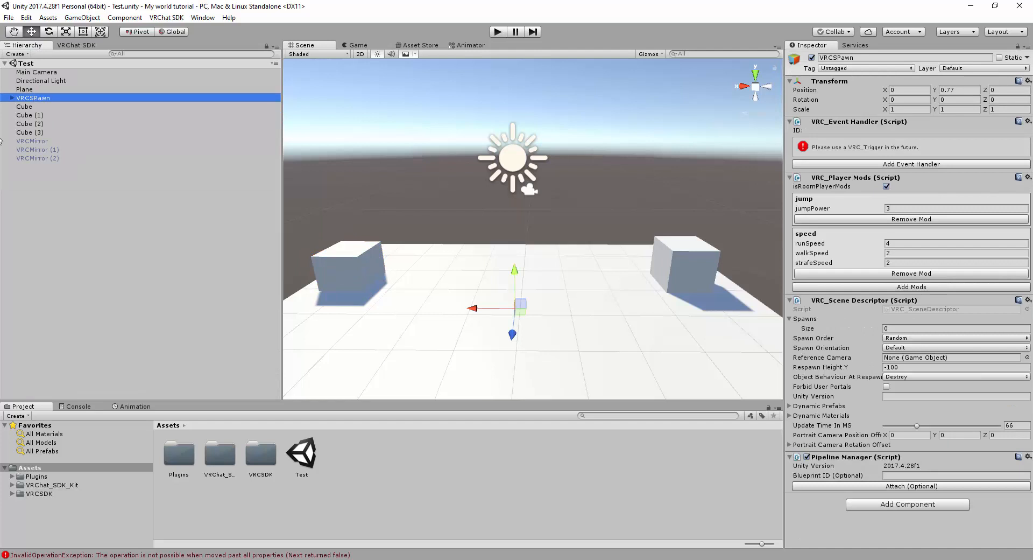
left_click_drag(757, 380, 628, 358, "alt")
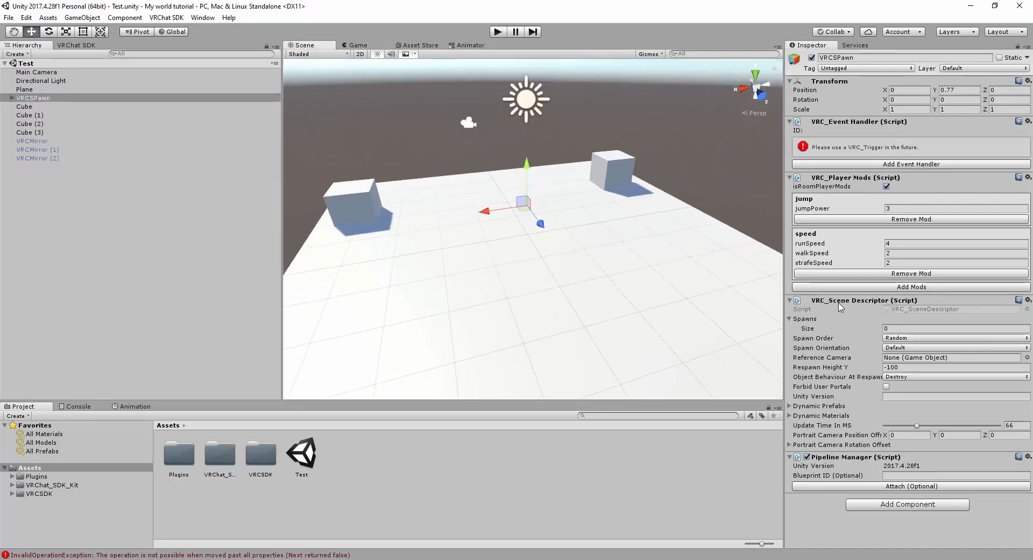
left_click(891, 326)
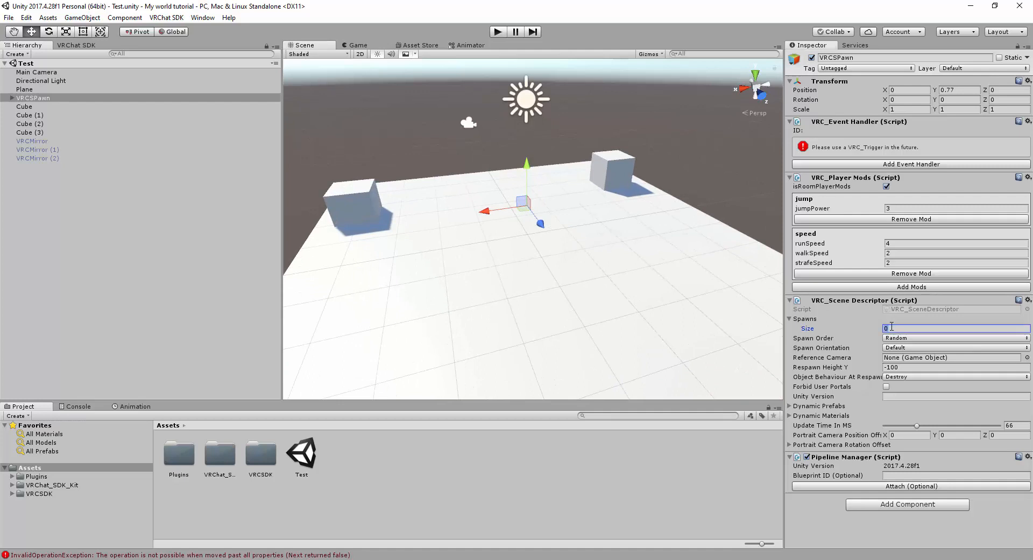
type("1")
- Create an empty child object named Spawn under VRCSPawn, removing the extra empty
left_click(157, 241)
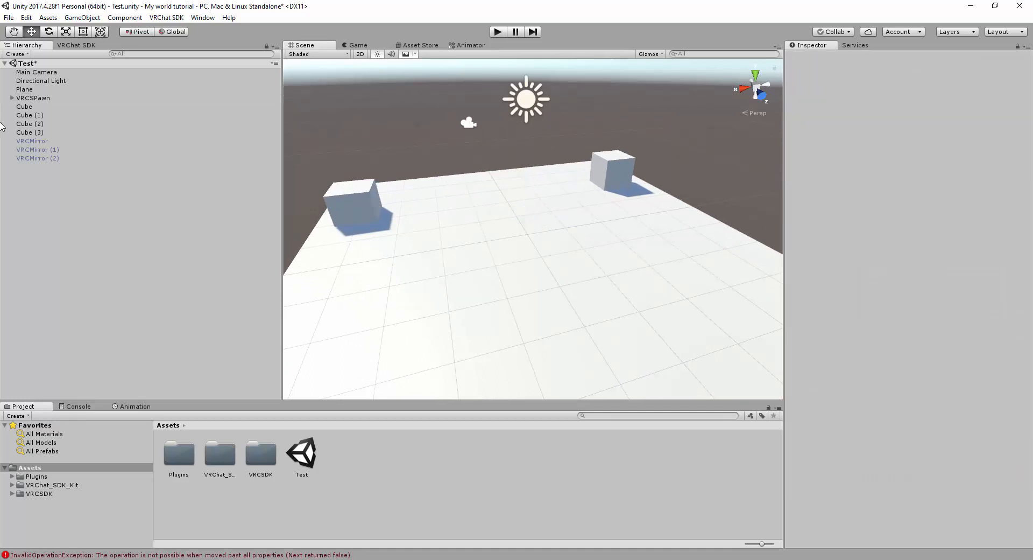
left_click(12, 97)
right_click(92, 246)
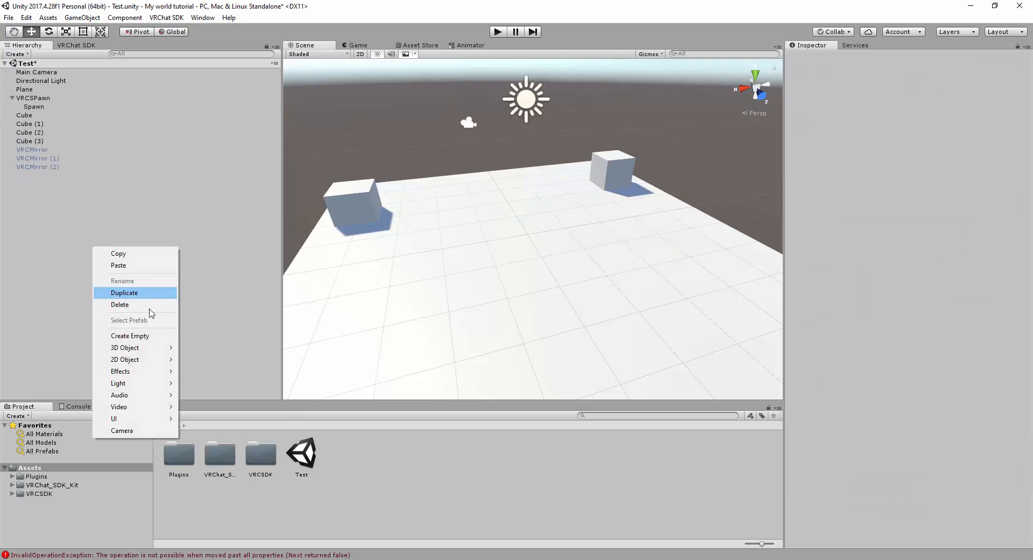
left_click(156, 337)
key("Delete")
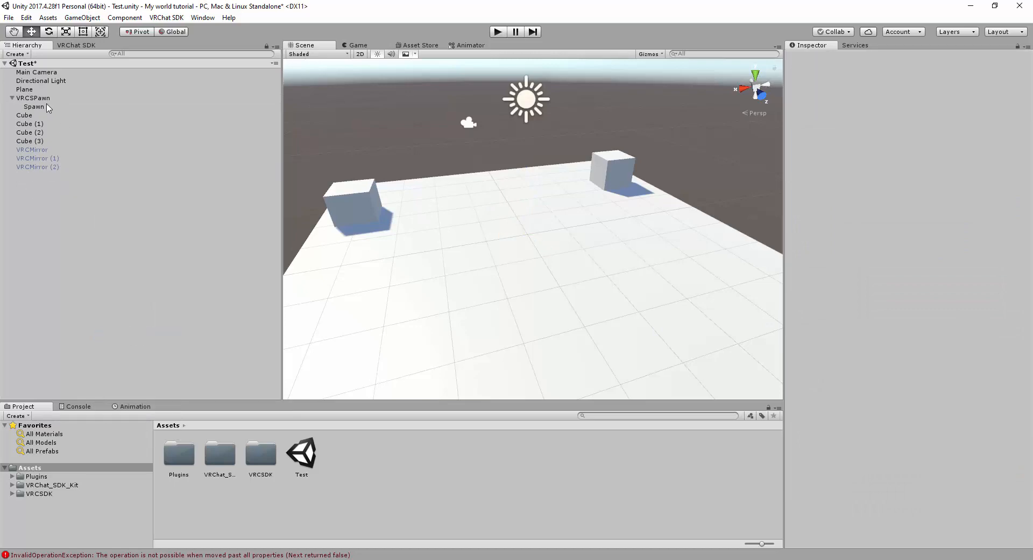
left_click(33, 107)
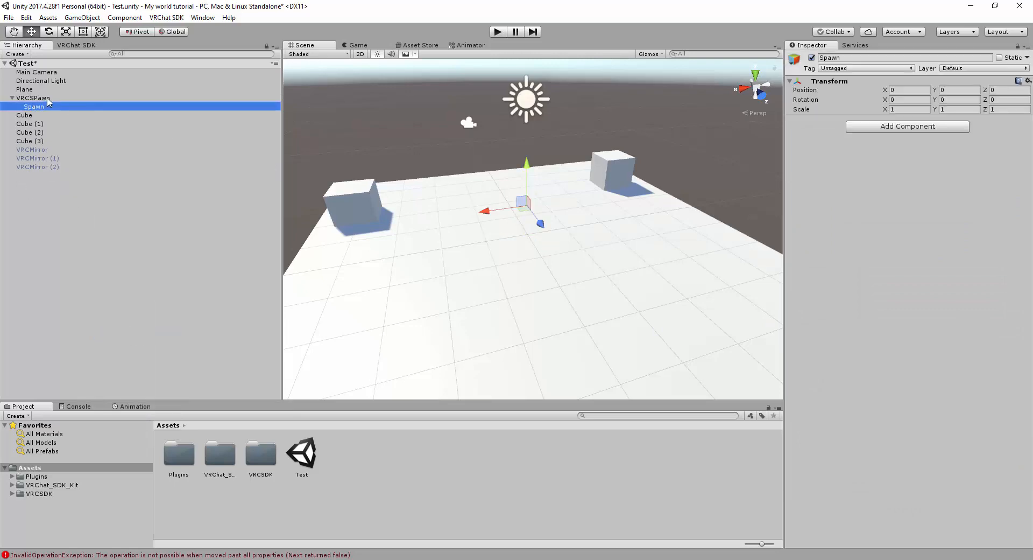
- Assign the Spawn transform as Element 0 of VRCSPawn's spawn list
left_click(34, 98)
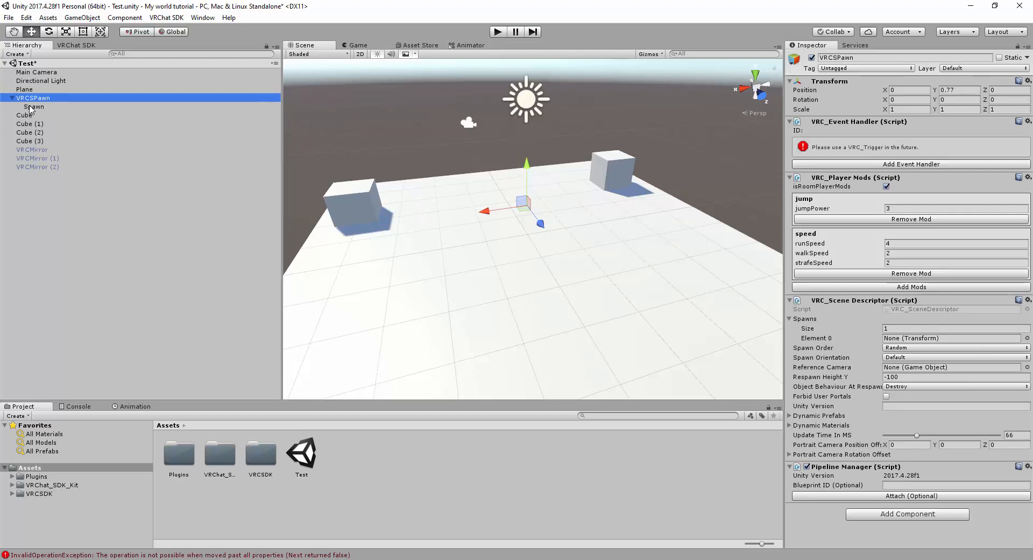
left_click(899, 338)
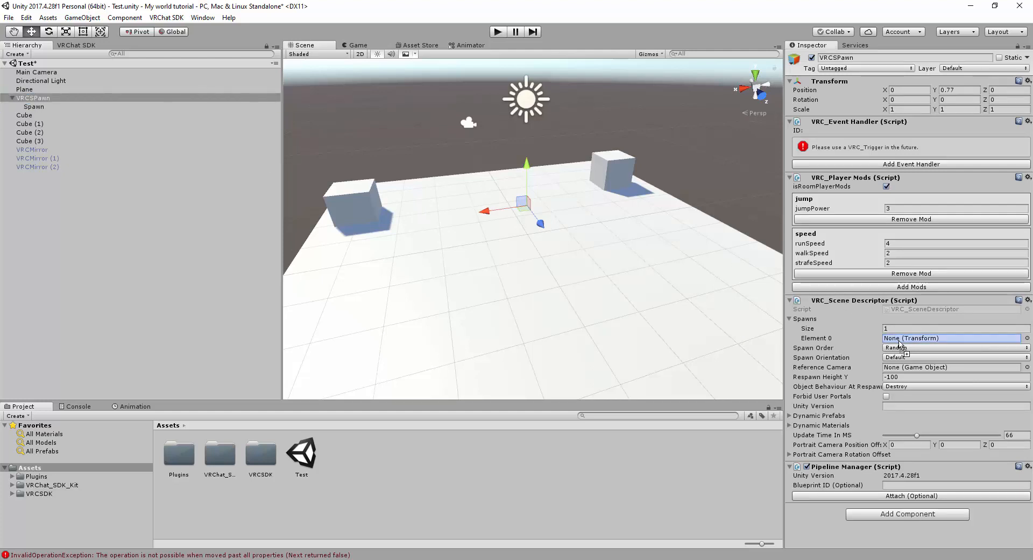
left_click_drag(899, 340, 899, 341)
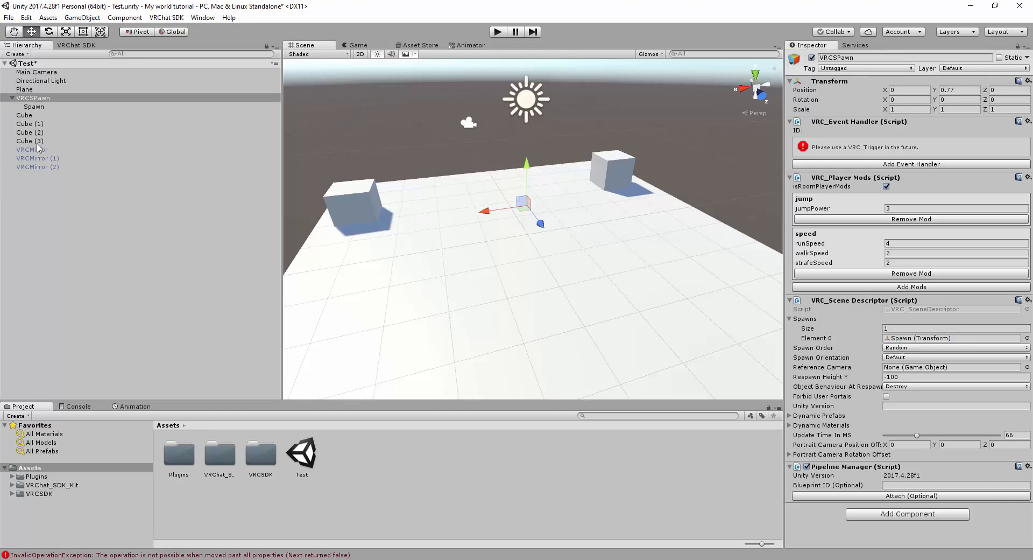
left_click(82, 49)
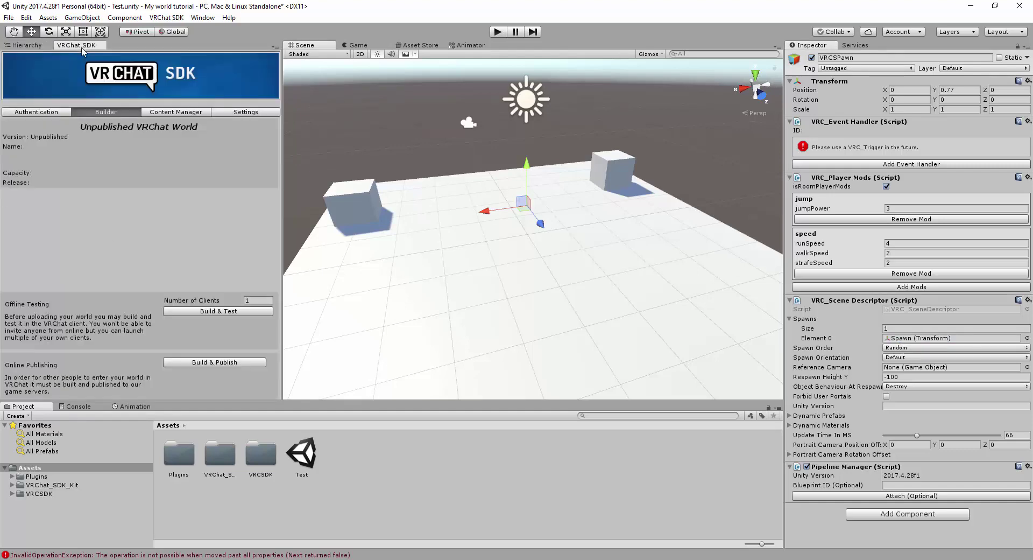
- Inspect the VRC_Trigger receivers on Cube and Cube (3) from the Hierarchy
left_click(41, 48)
left_click(36, 141)
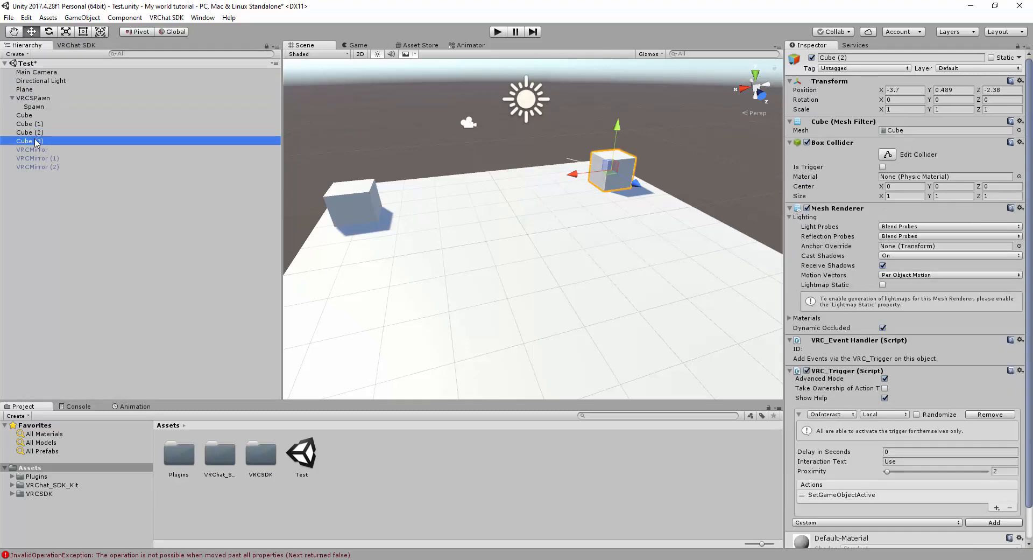
left_click(38, 124)
left_click(37, 115)
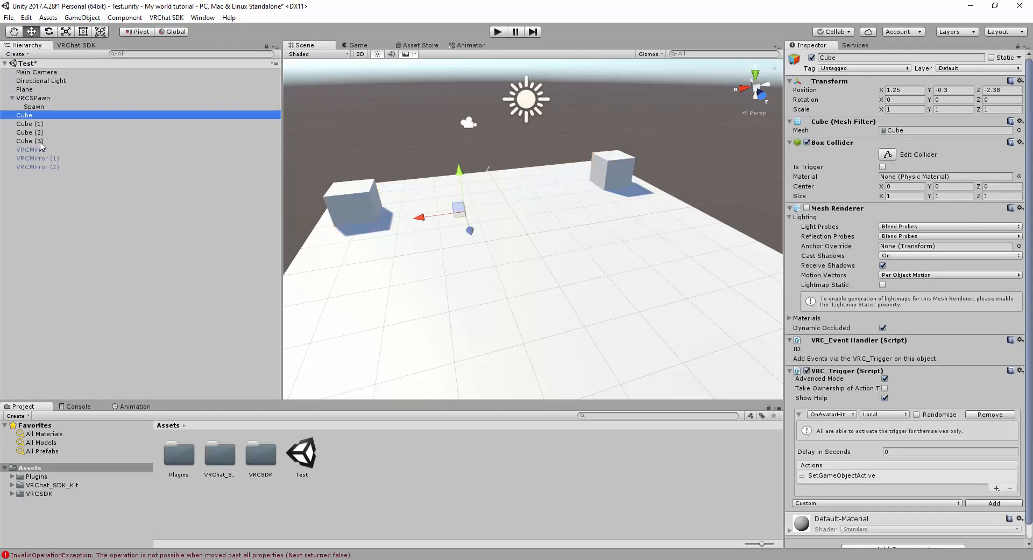
left_click(36, 141, "ctrl")
left_click(898, 468)
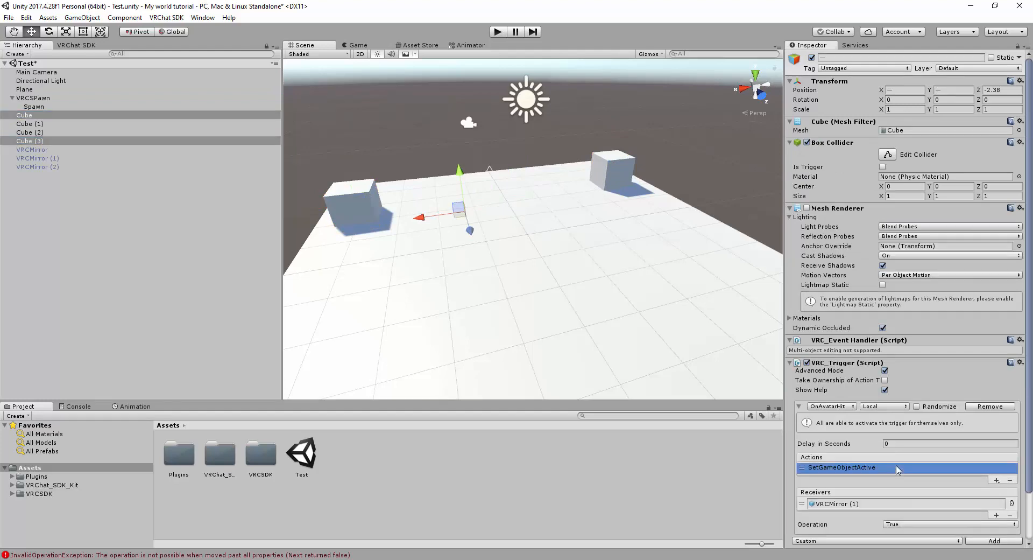
scroll(898, 469, "down", 3)
left_click(70, 143)
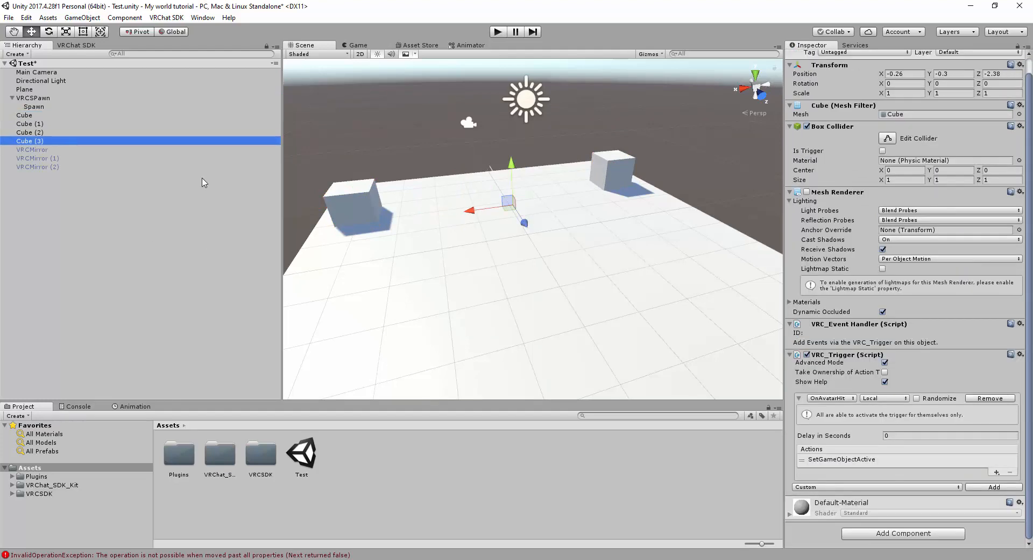
left_click(967, 459)
- Set Cube's SetGameObjectActive operation to False so it switches VRCMirror (1) off
left_click(78, 116)
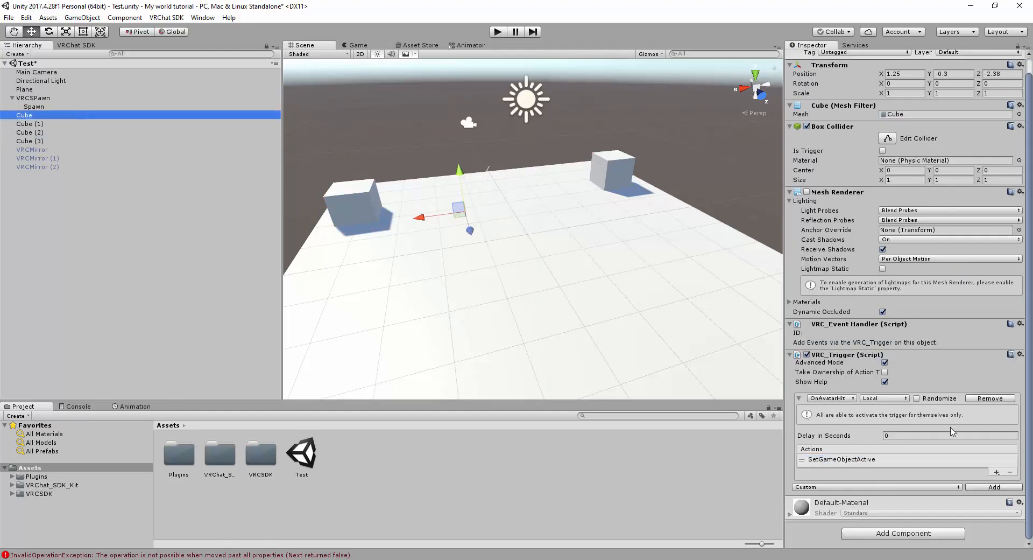
left_click(915, 459)
left_click(916, 516)
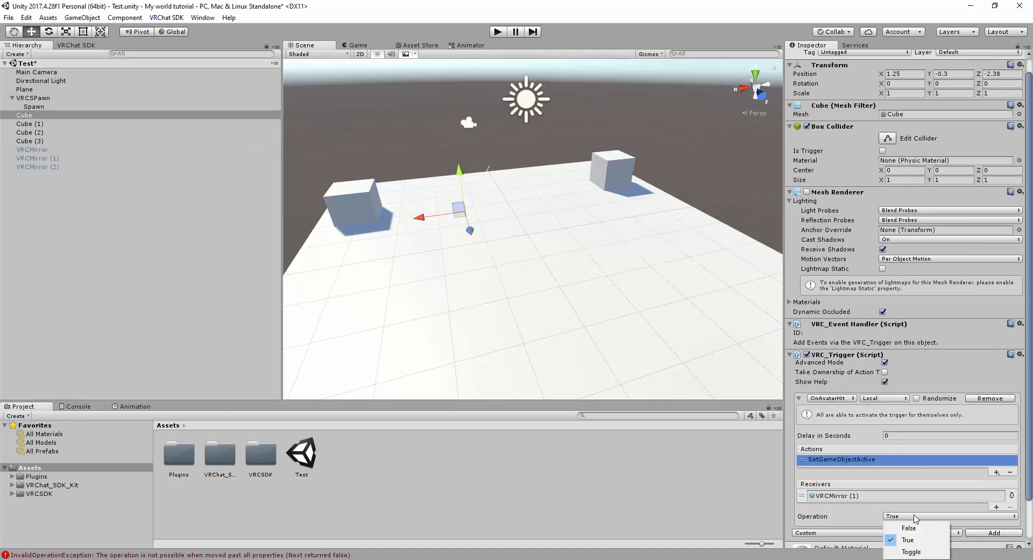
left_click(916, 529)
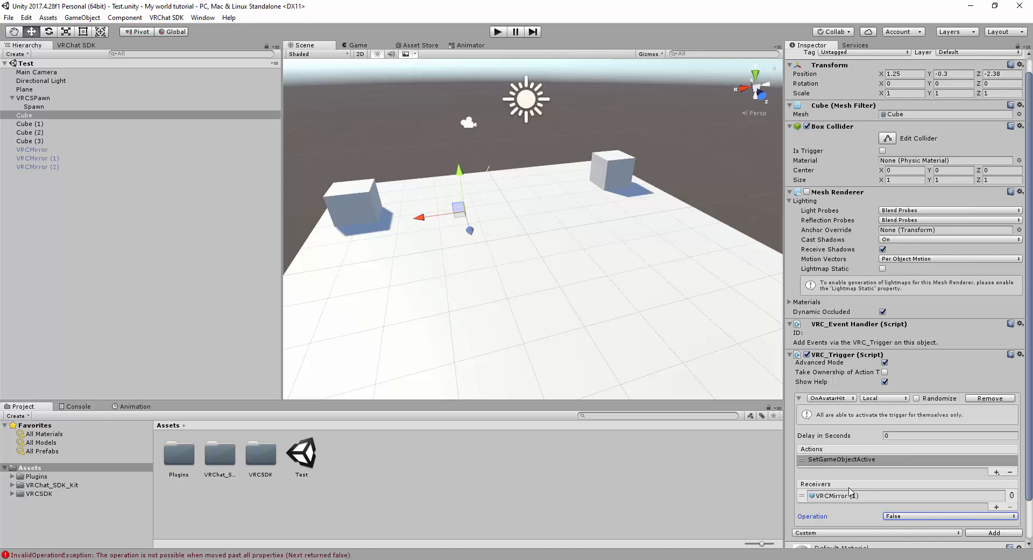
- Check the triggers on Cube (2) and Cube (1), then go to the VRChat SDK builder
left_click(619, 179)
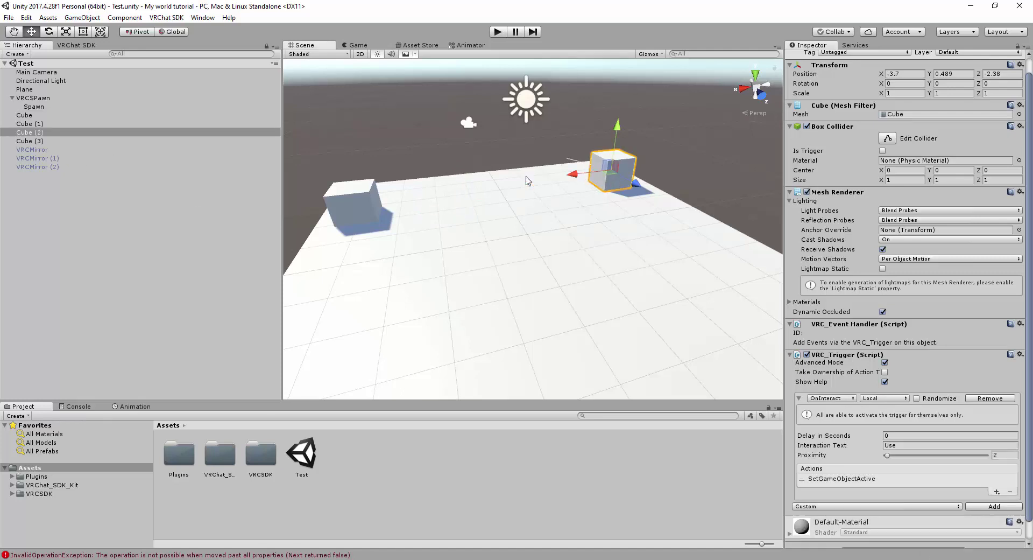
left_click(357, 195)
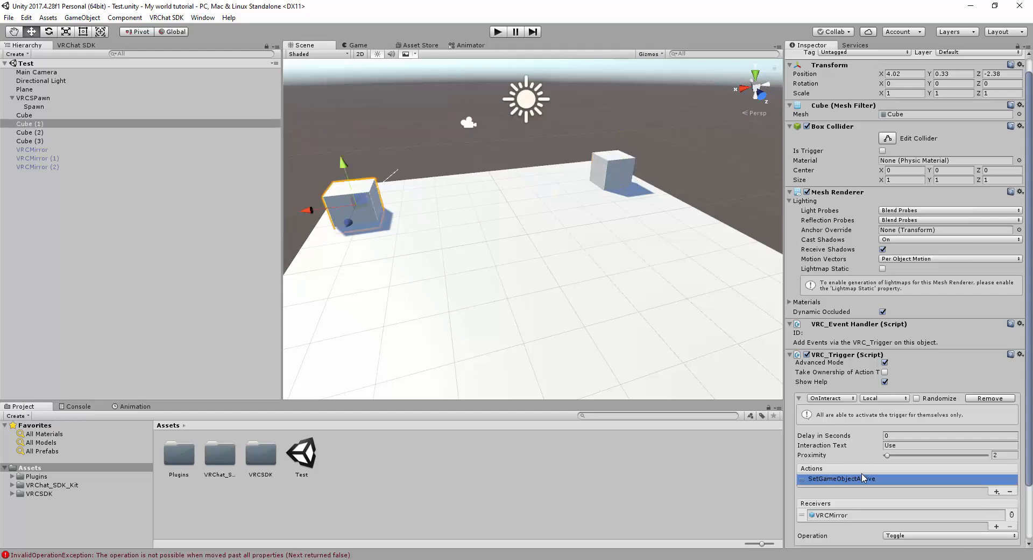
scroll(862, 478, "down", 3)
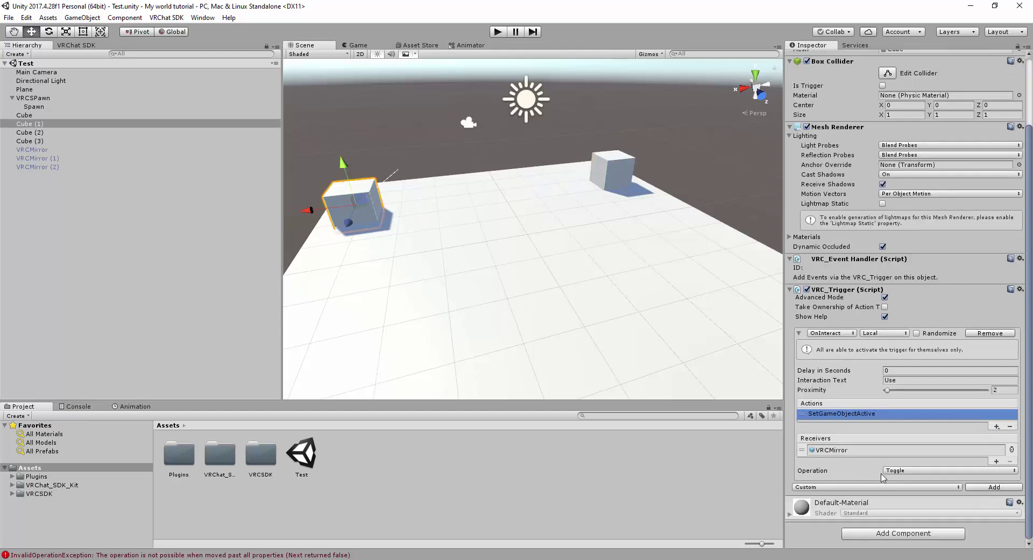
left_click(78, 45)
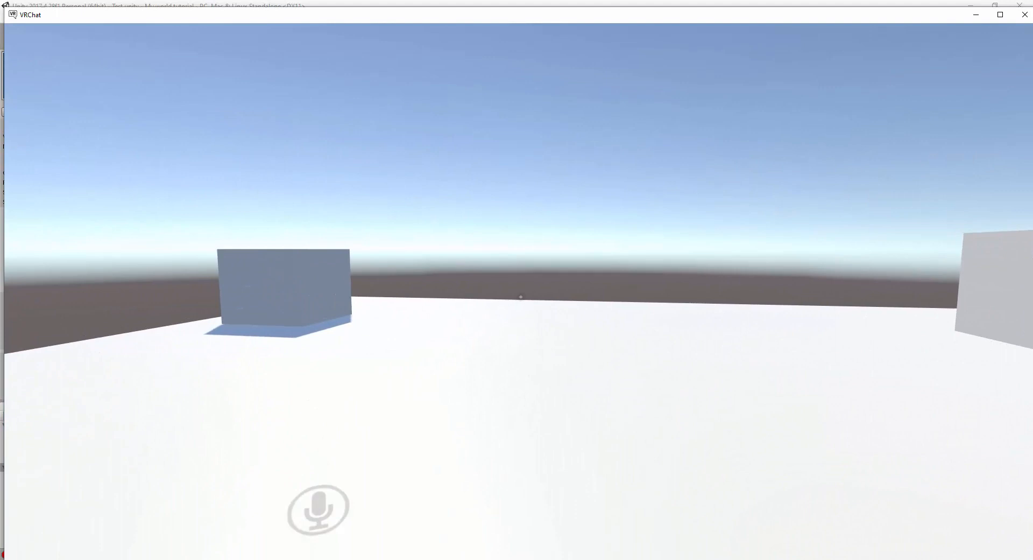
- Walk around the avatar and platform to stand facing the mirror-toggle cube
key("w")
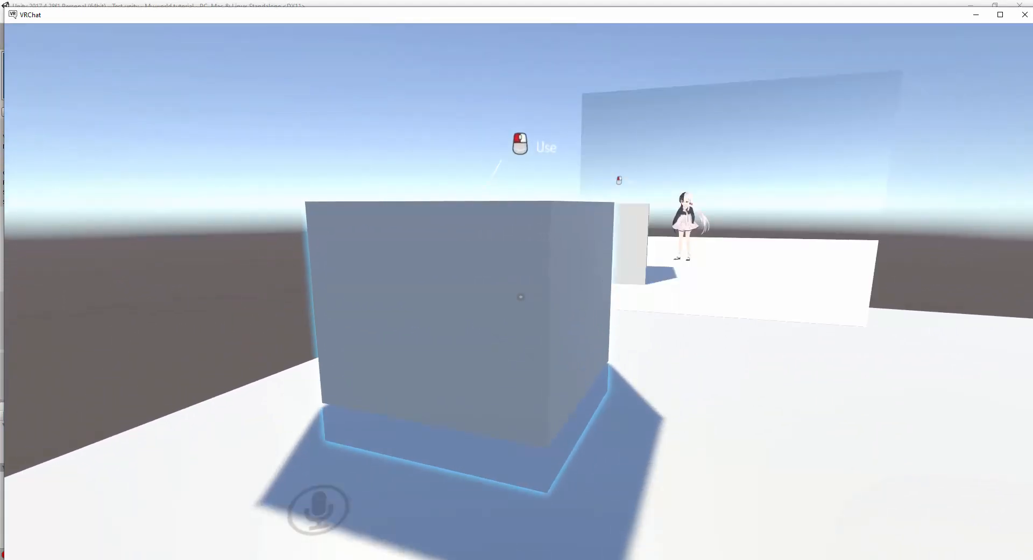
key("w")
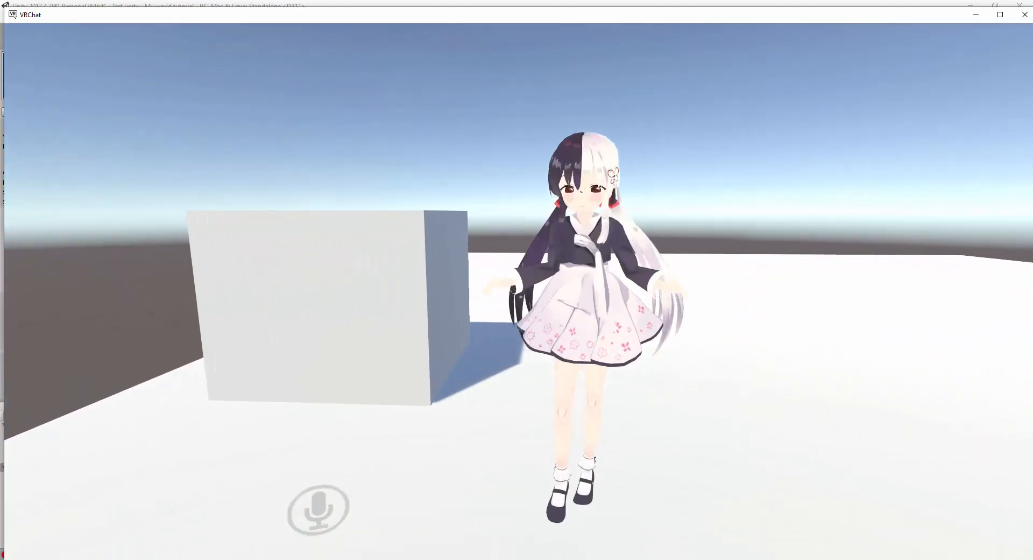
key("w")
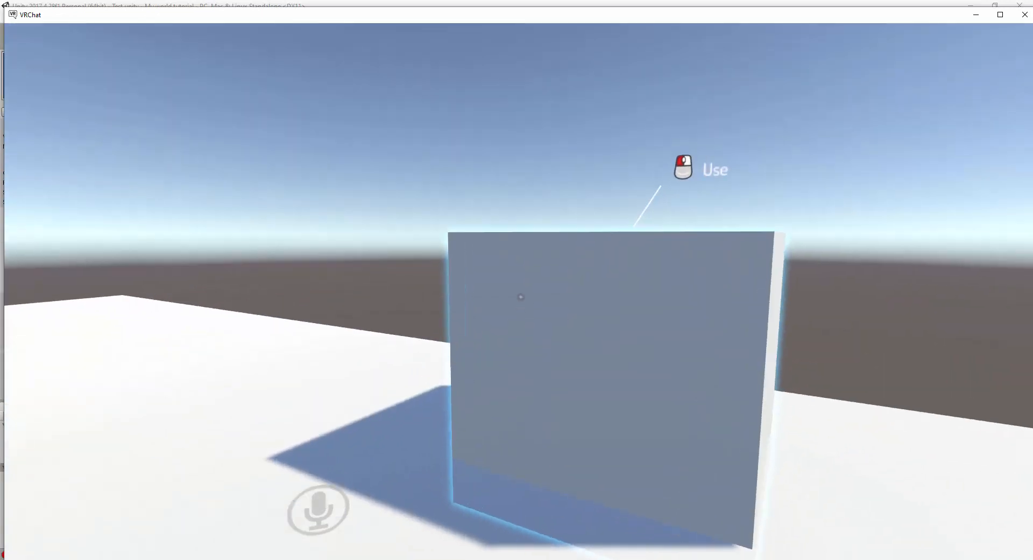
key("w")
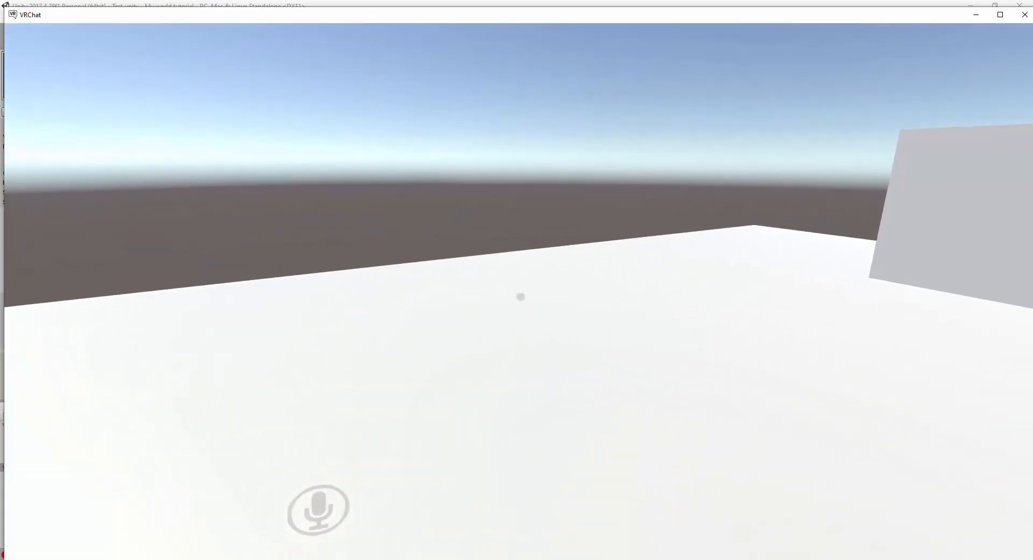
key("s")
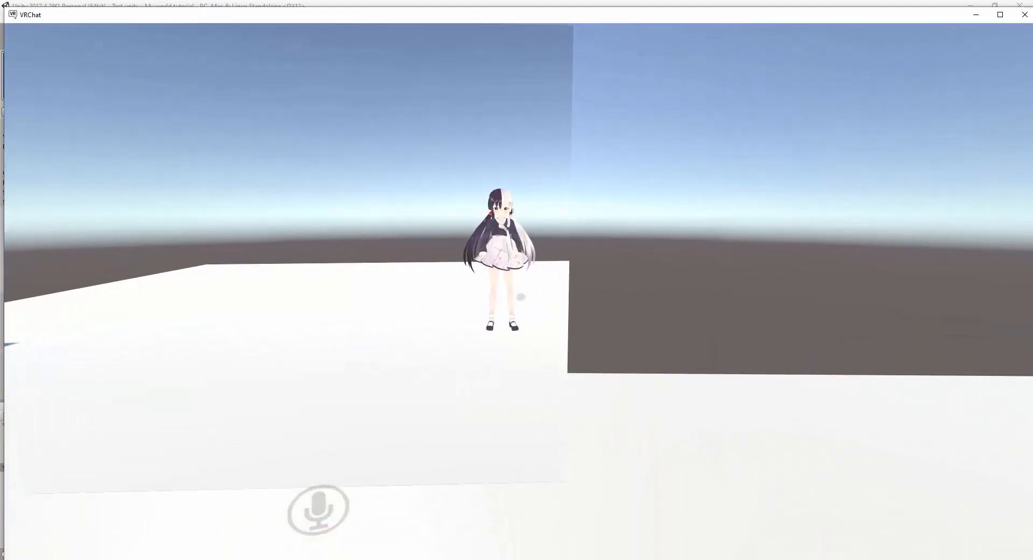
key("w")
key("s")
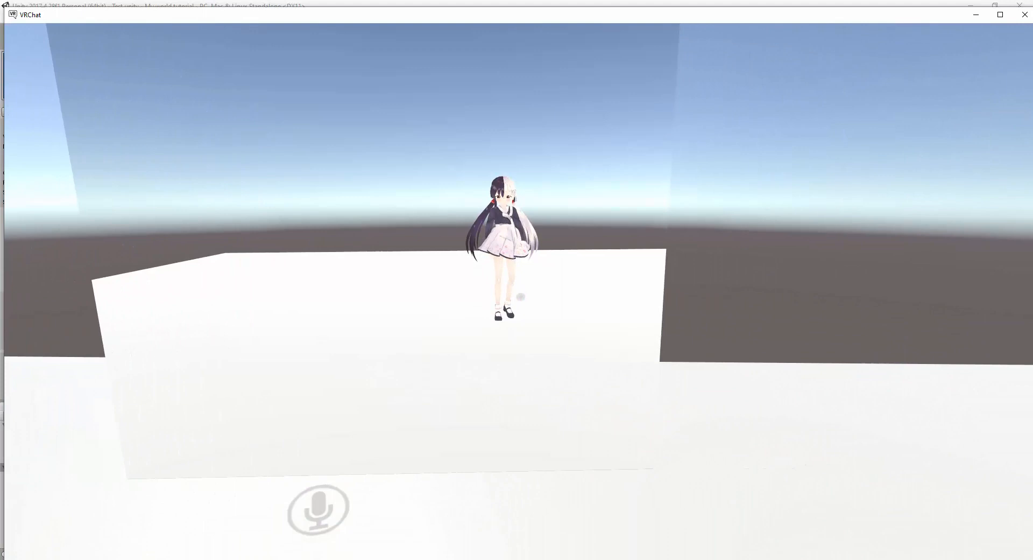
key("w")
key("s")
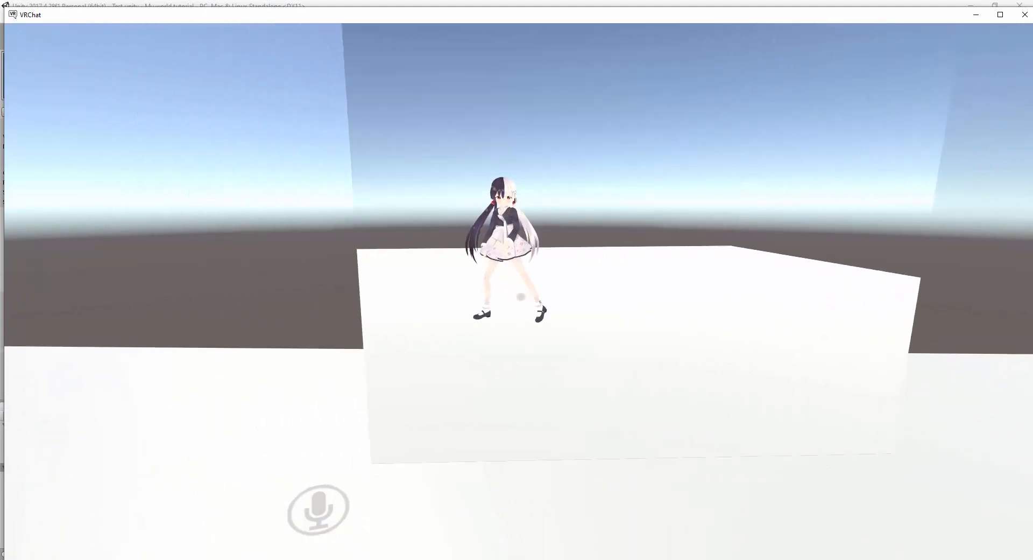
key("w")
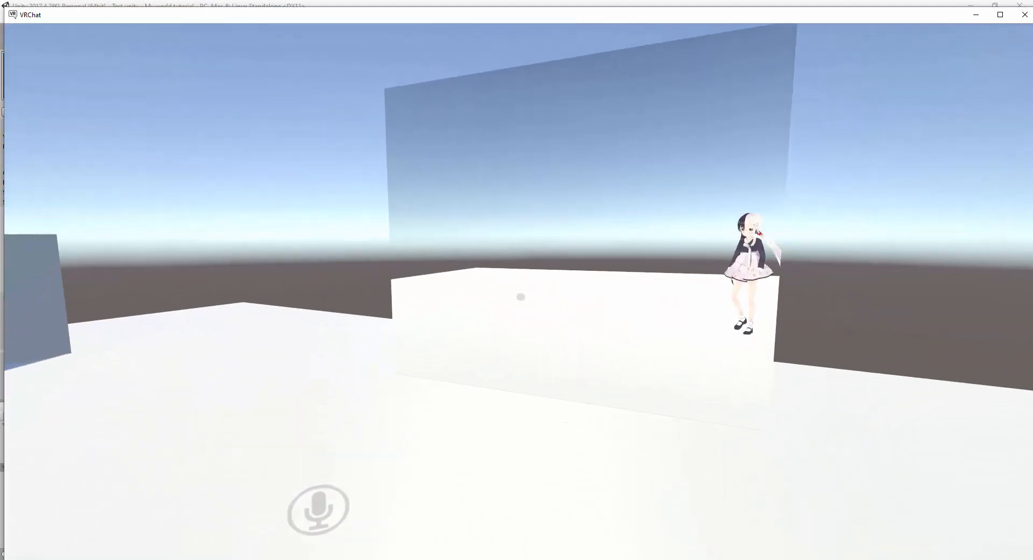
key("s")
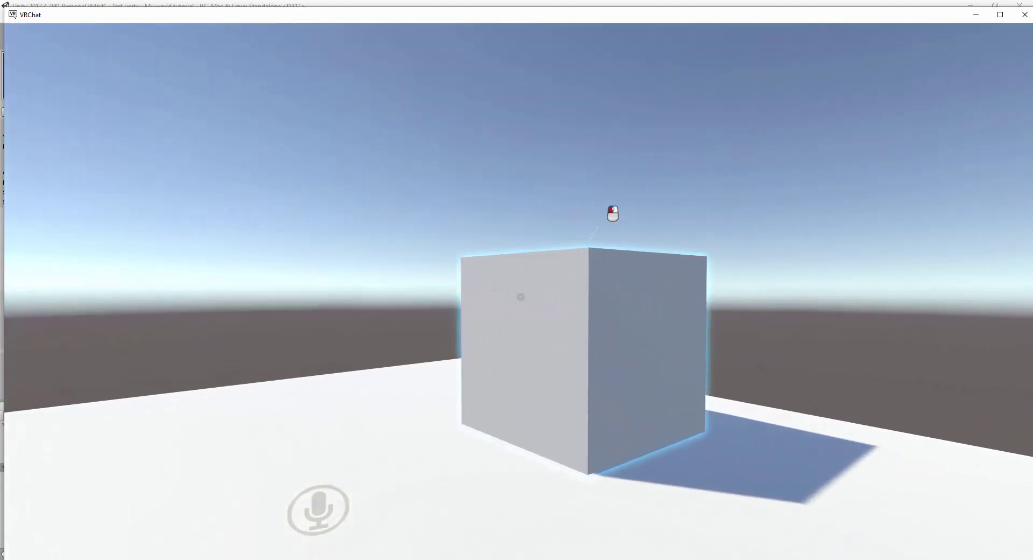
- Use the cube to switch its mirror on and view the avatar's reflection close up and full height
left_click(521, 297)
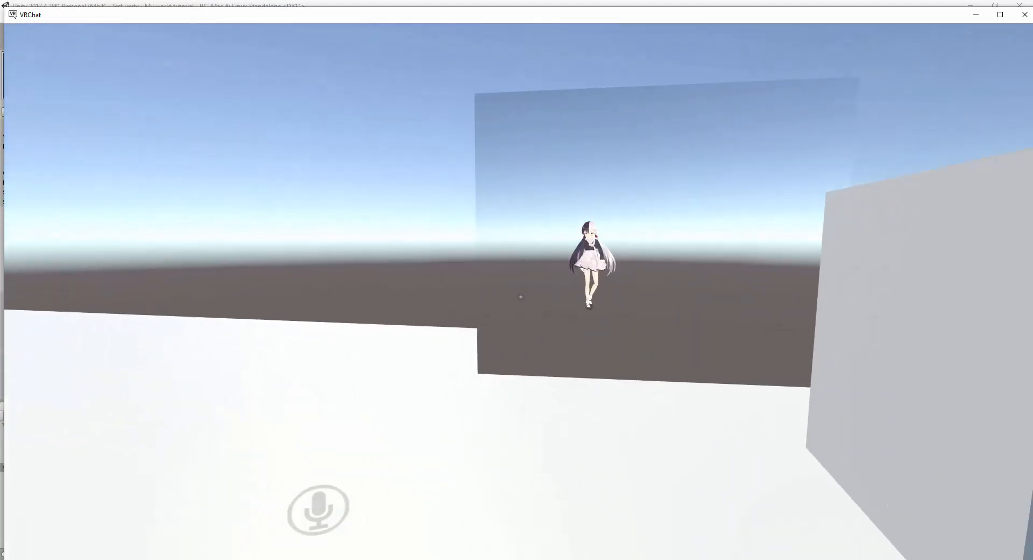
key("w")
key("w")
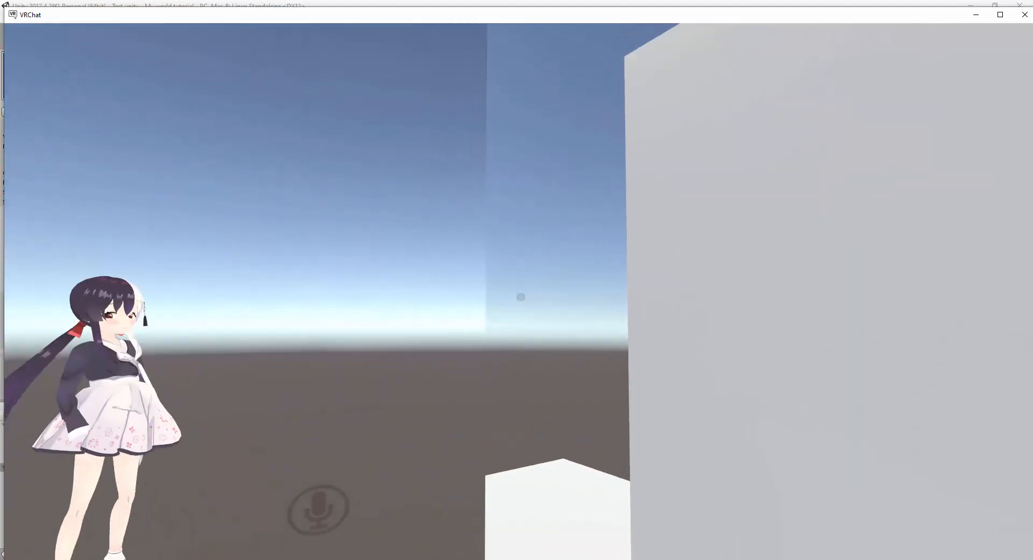
key("w")
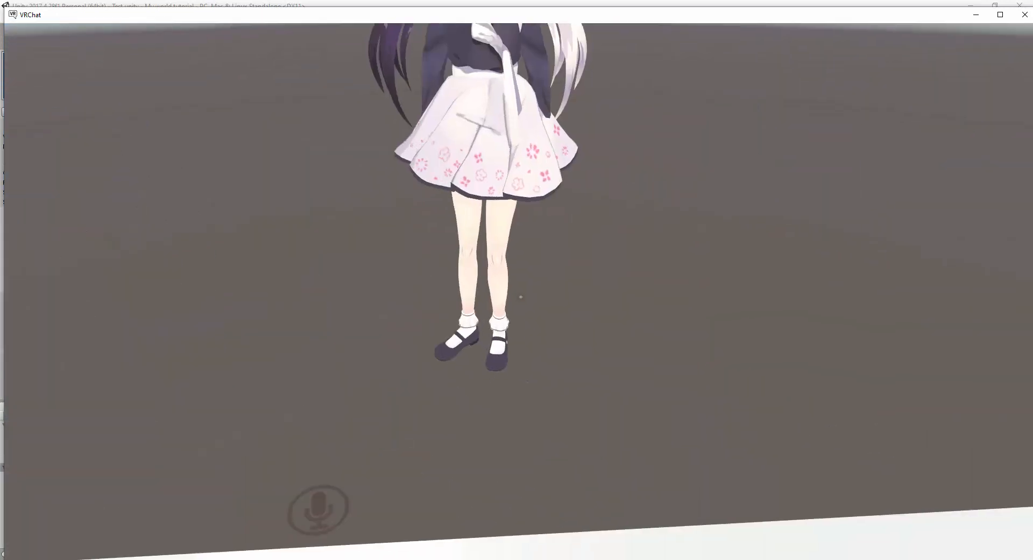
key("s")
key("w")
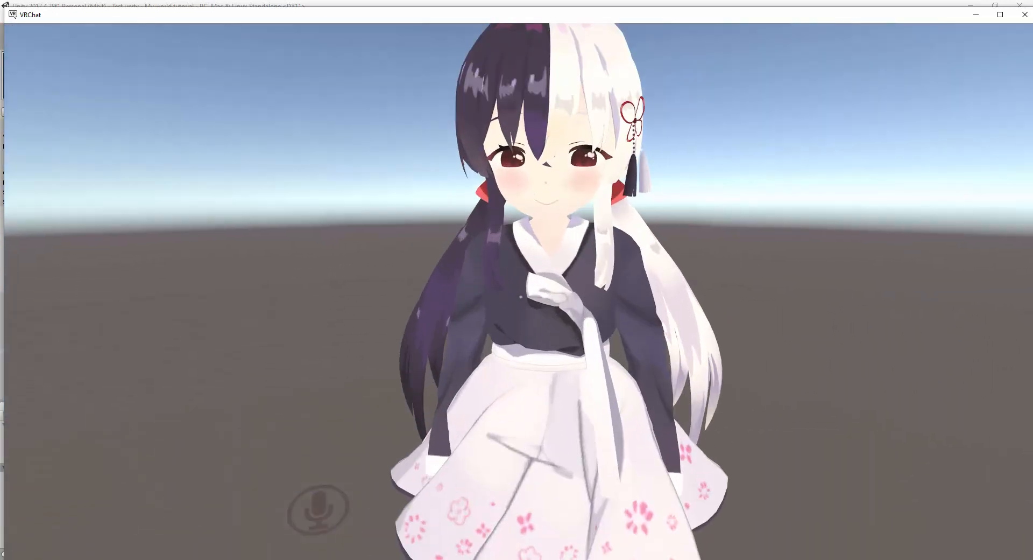
key("s")
key("s")
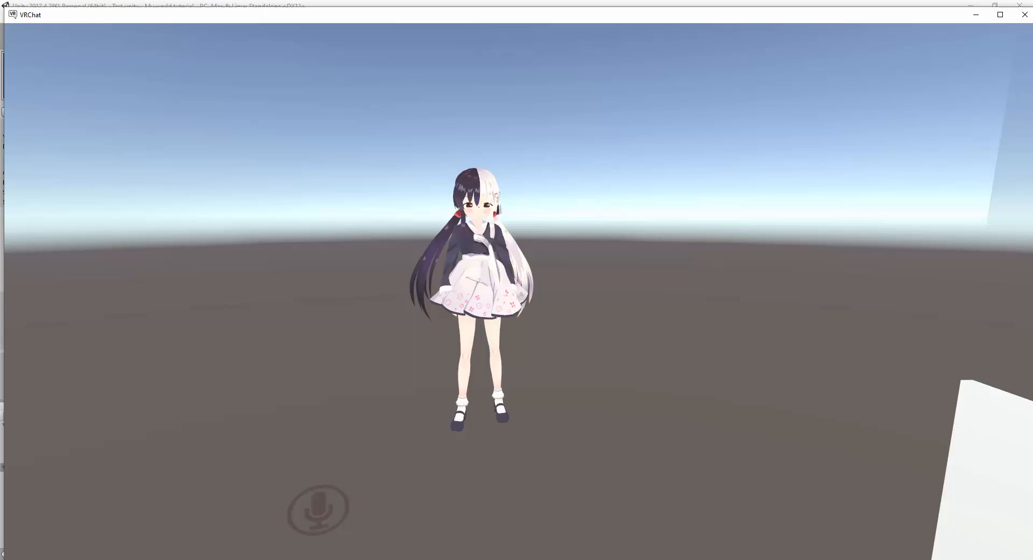
key("w")
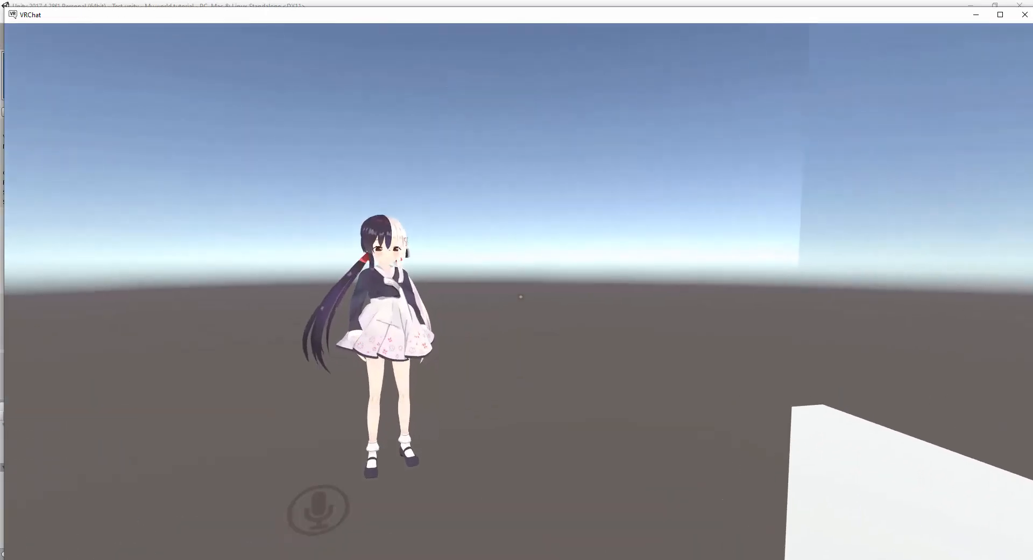
key("Escape")
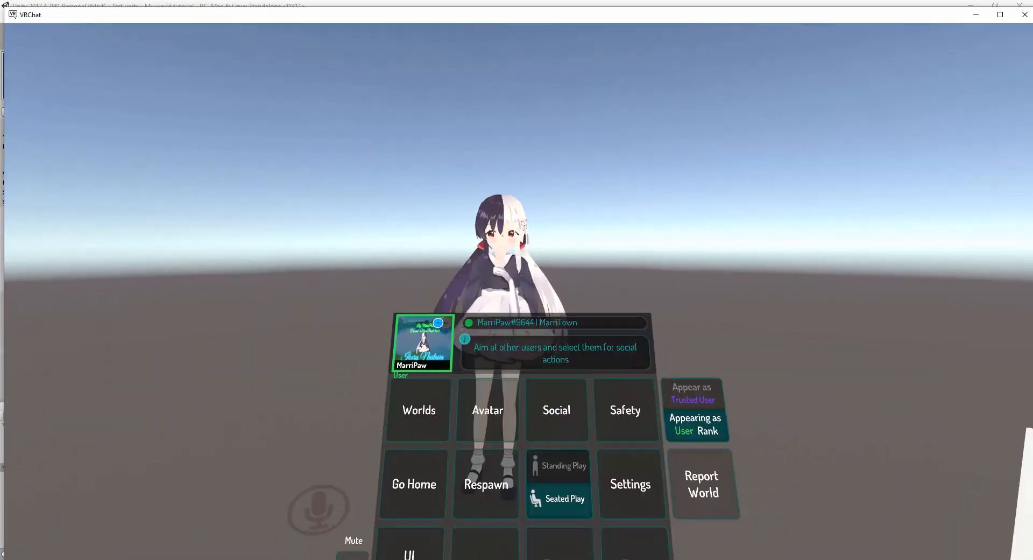
key("Escape")
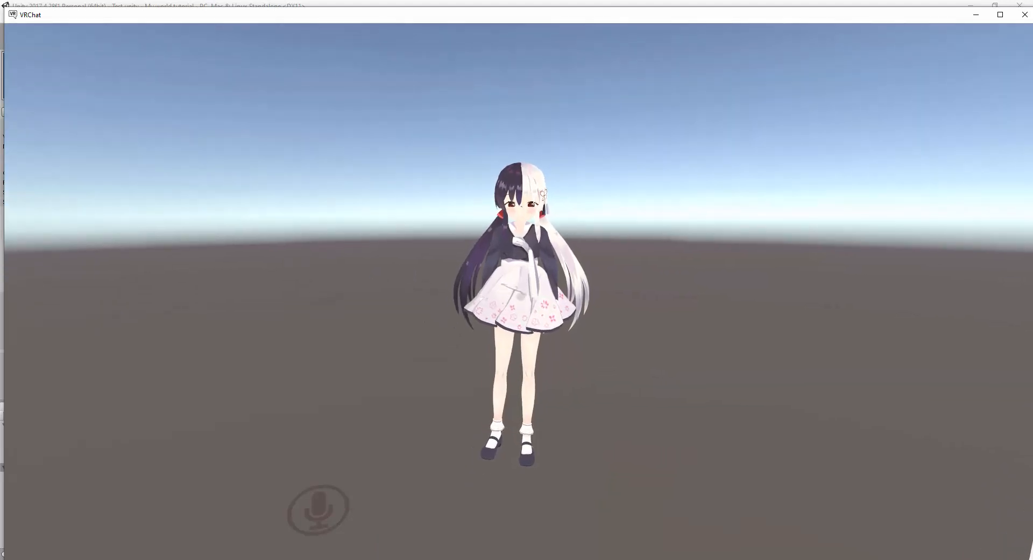
- Walk from the mirror over to the grey cube and look around between the two cubes
key("s")
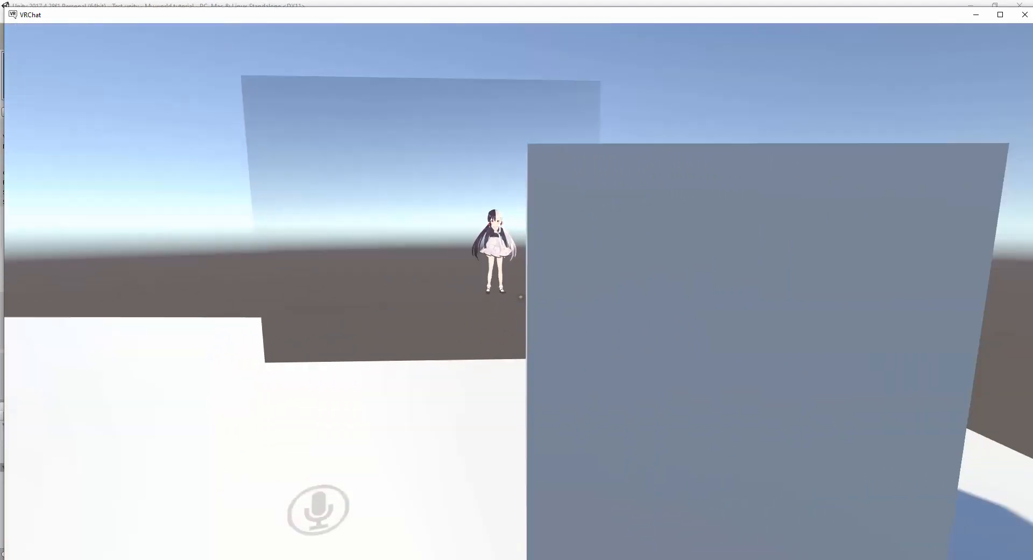
key("a")
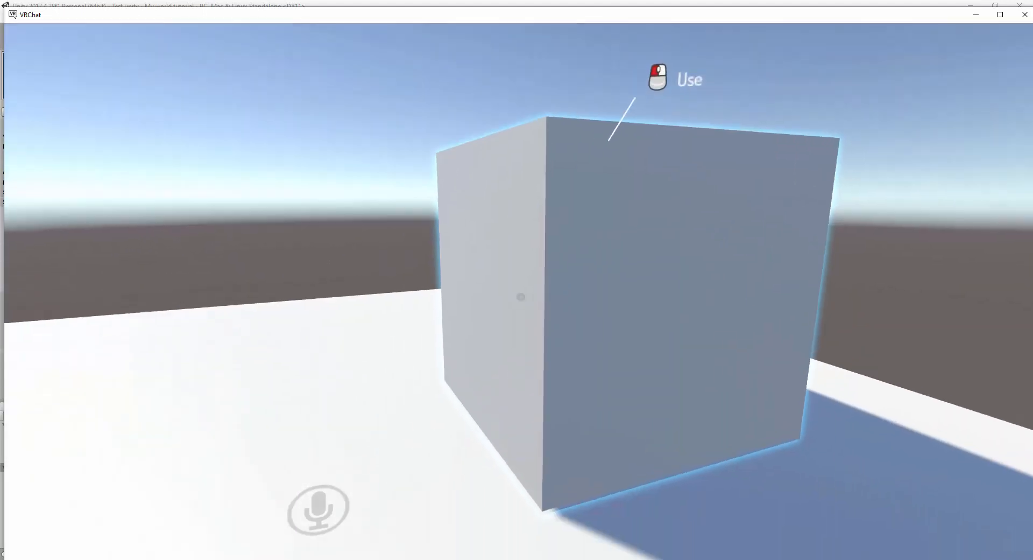
key("w")
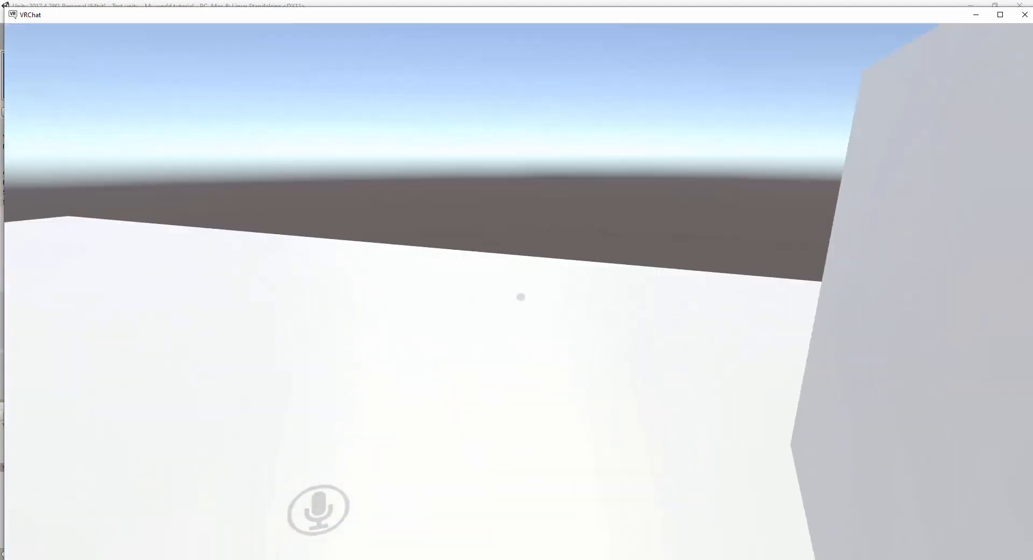
key("w")
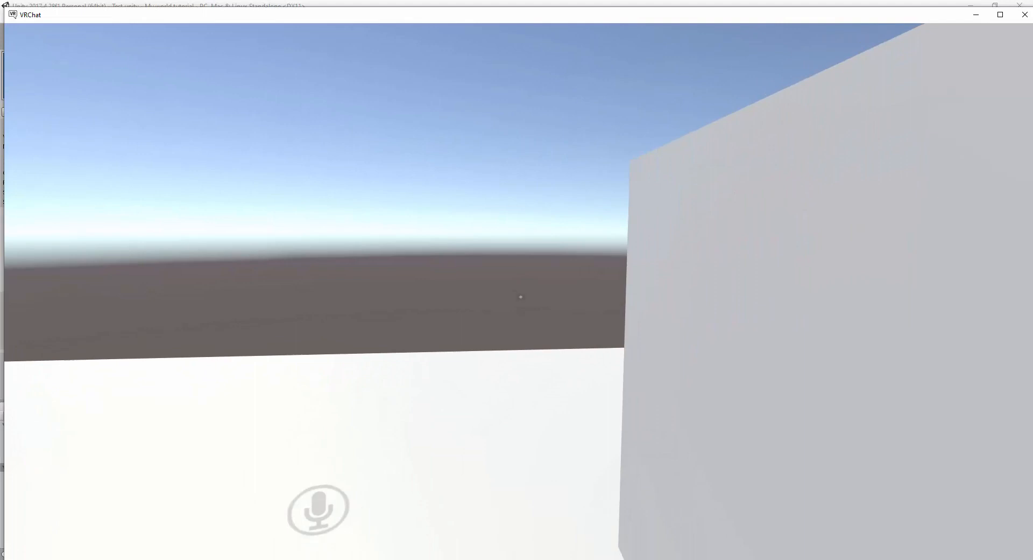
key("s")
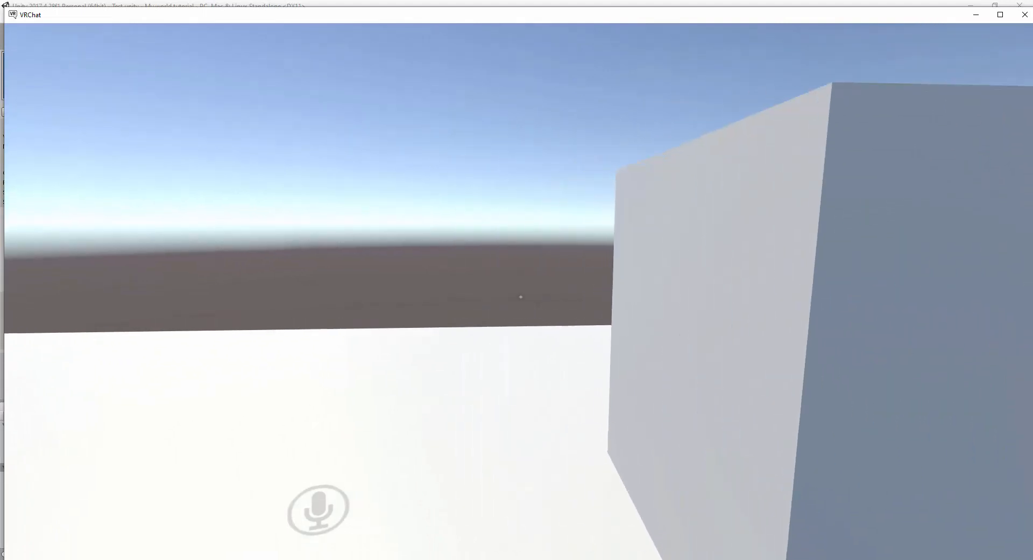
key("s")
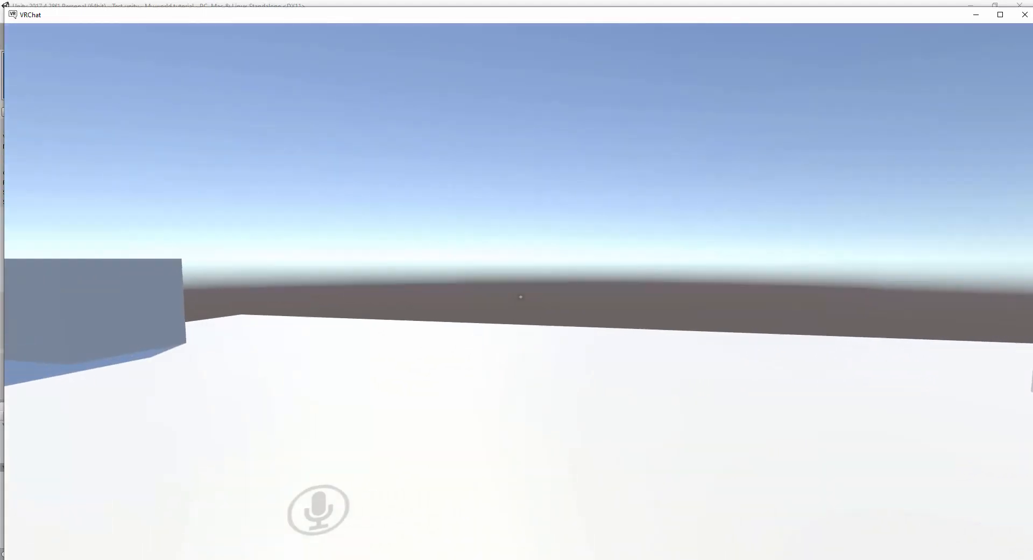
key("s")
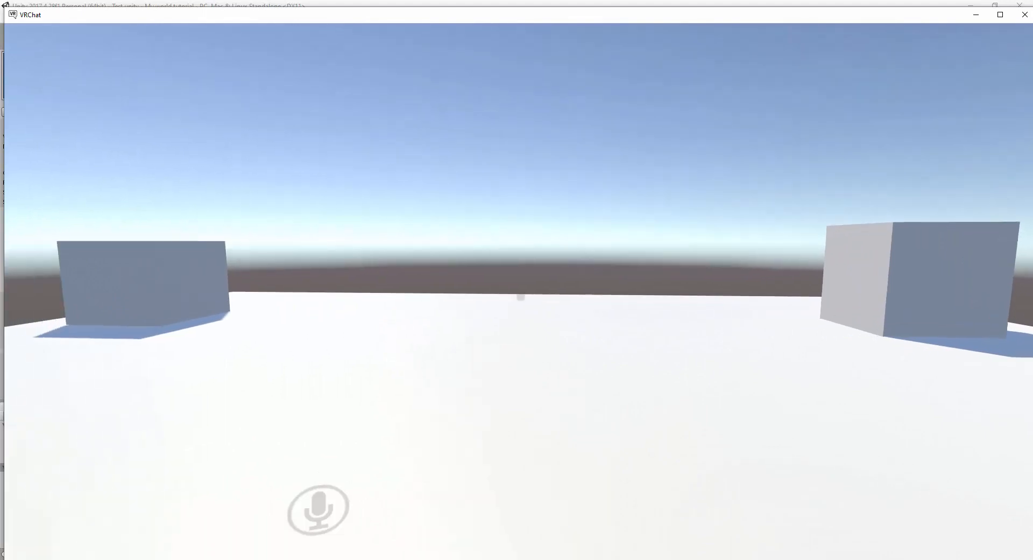
key("w")
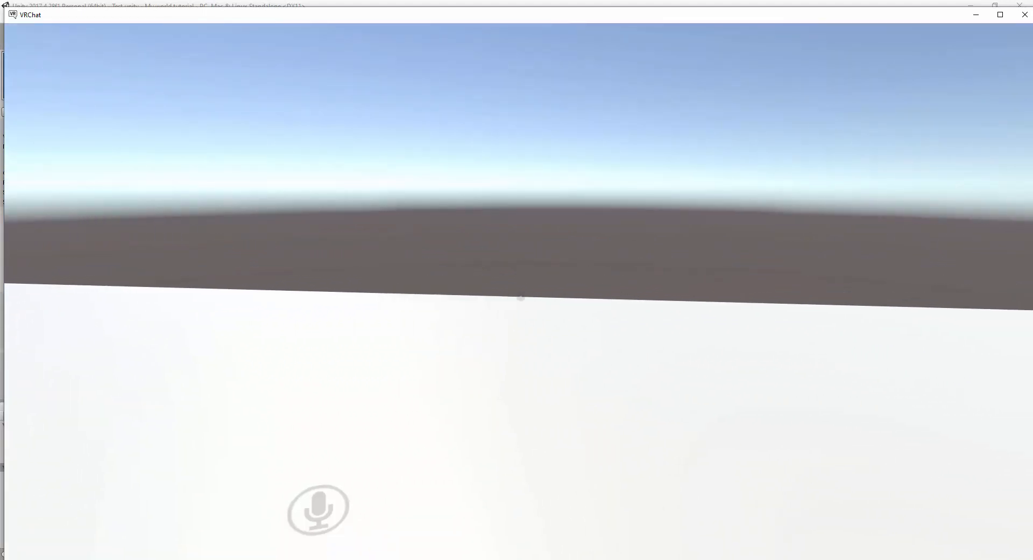
- Approach the grey cube to toggle its mirror and check the avatar reflected in both mirrors
key("s")
key("w")
key("s")
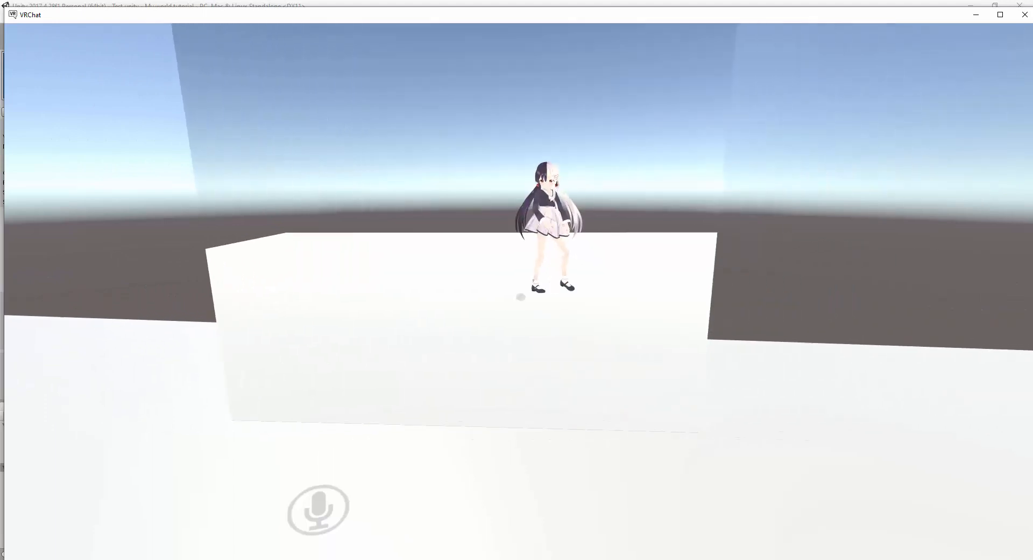
key("w")
key("s")
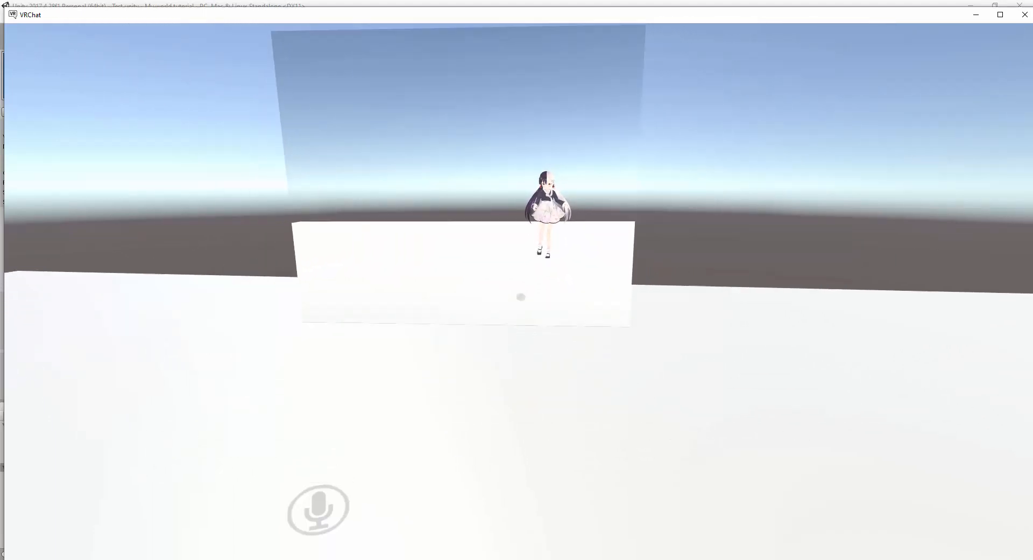
key("w")
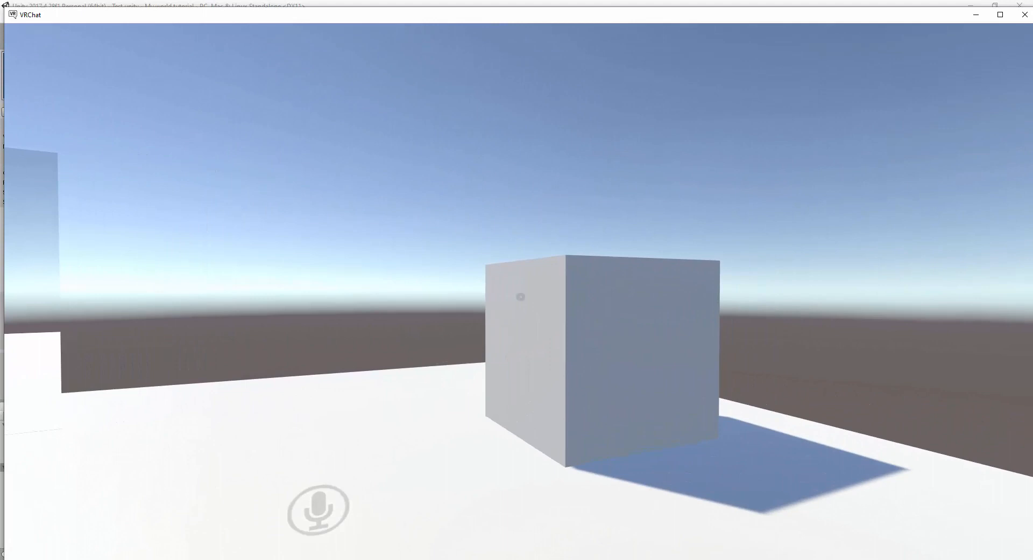
key("w")
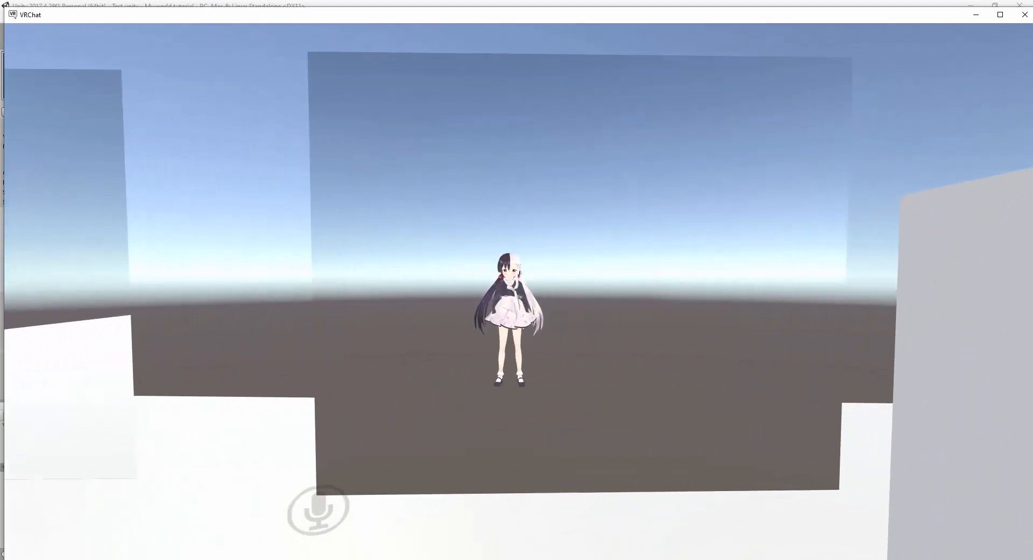
key("w")
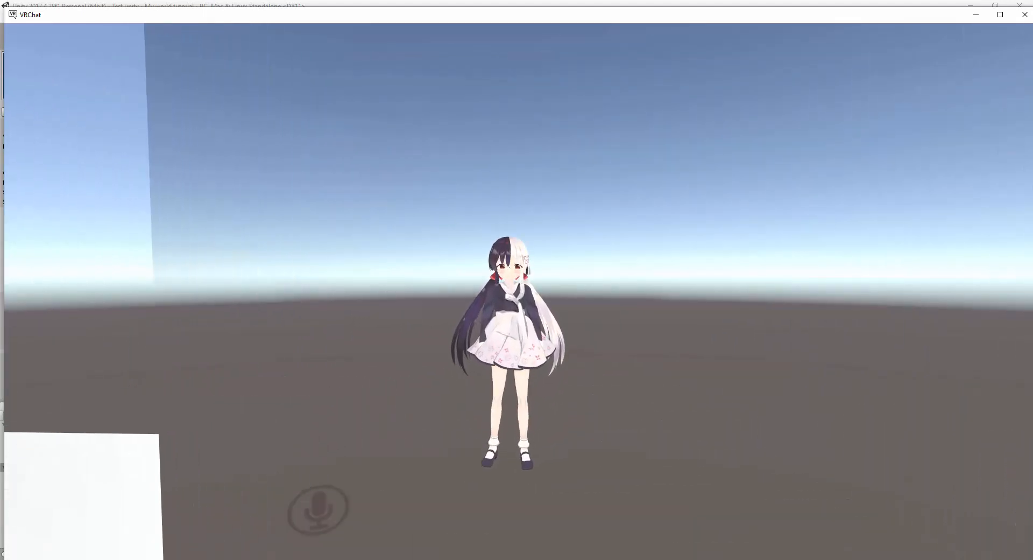
key("s")
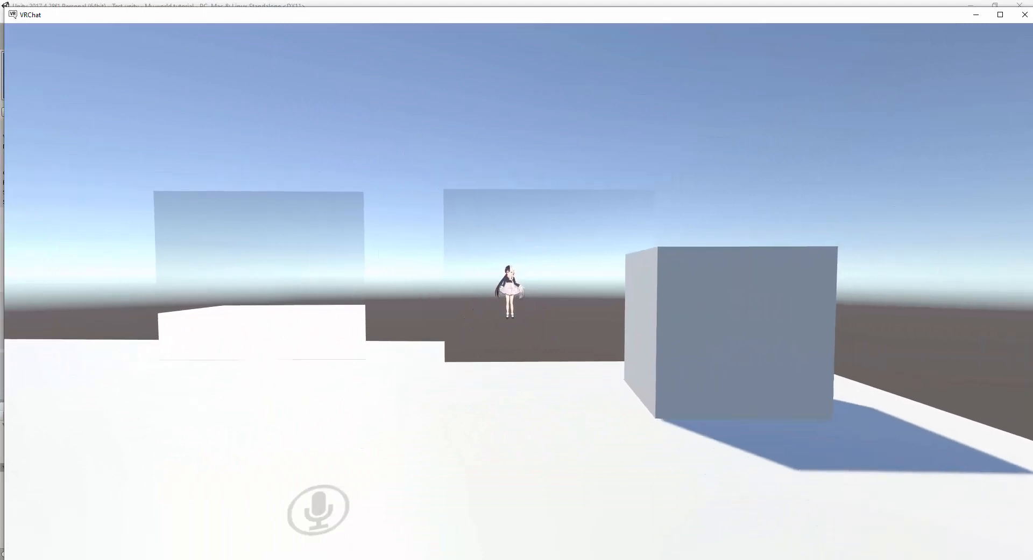
key("w")
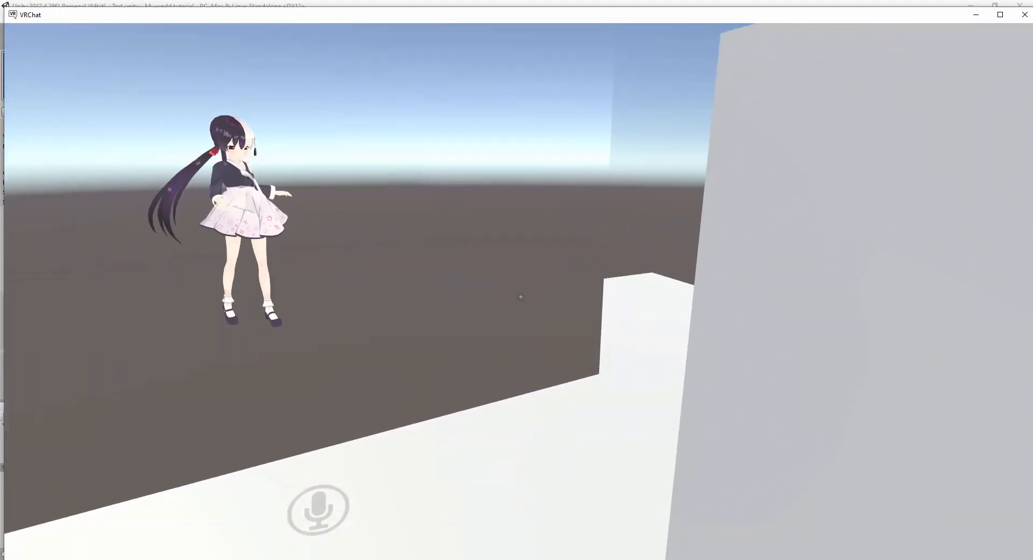